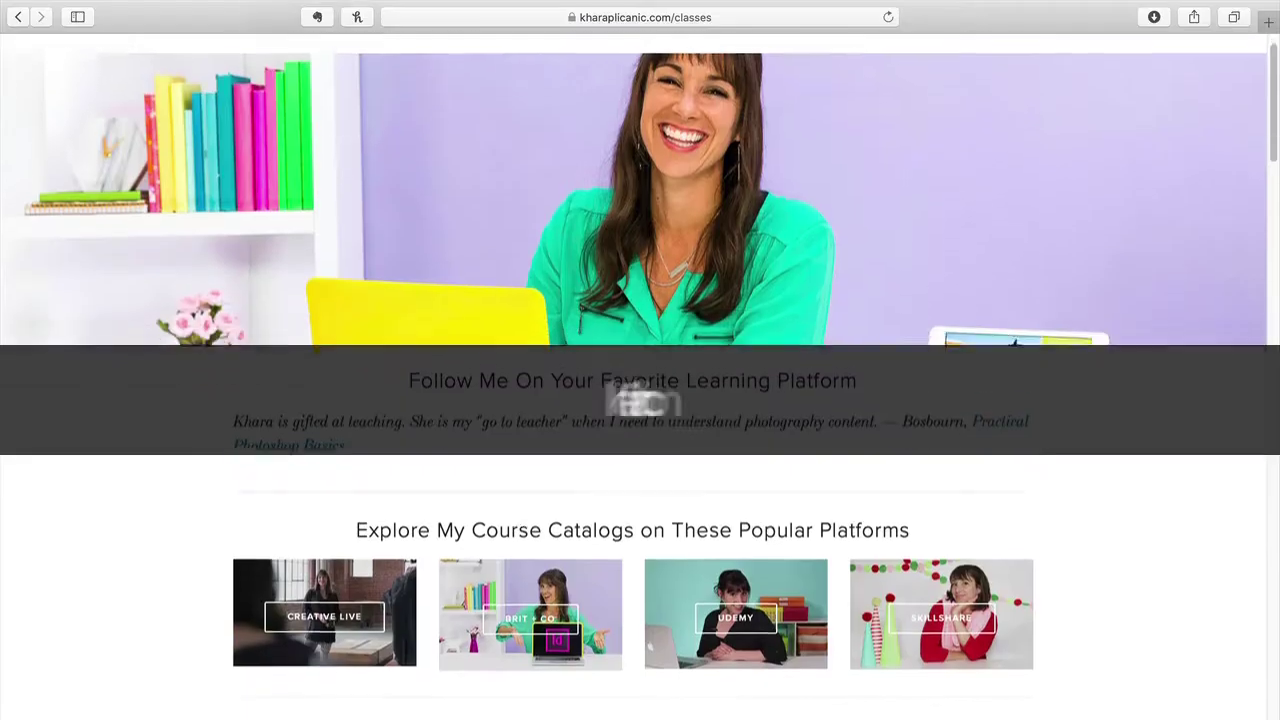
- Open the font family list for the 'wedding' text layer to browse font previews
scroll(640, 400, down, 5)
scroll(640, 400, down, 3)
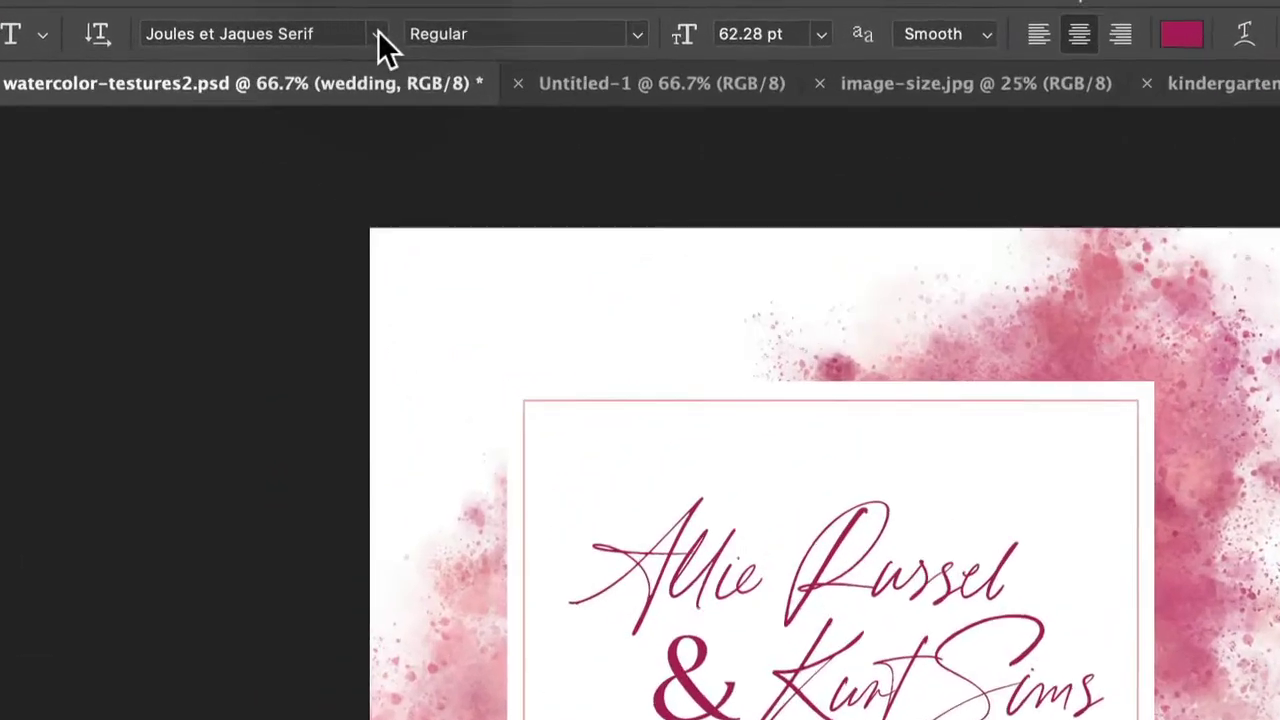
click(271, 32)
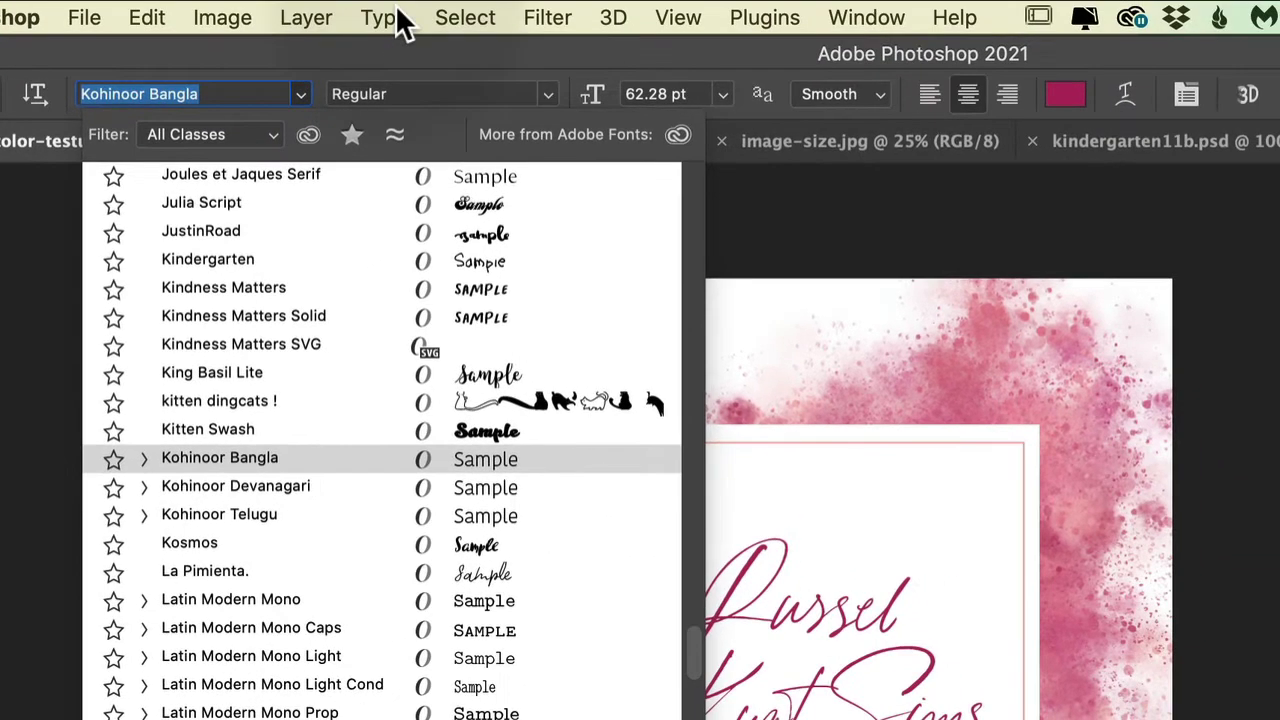
- Set Type > Font Preview Size to Huge and reopen the font list to view larger samples
click(398, 18)
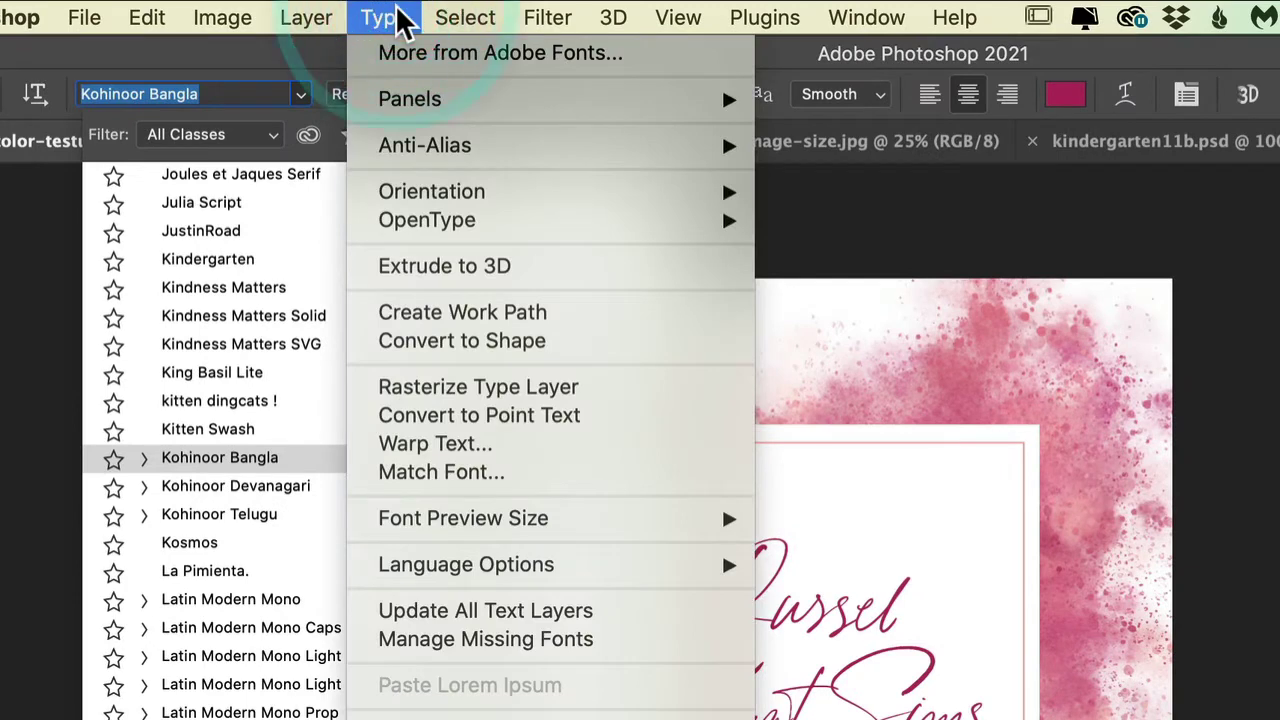
mouse_move(400, 525)
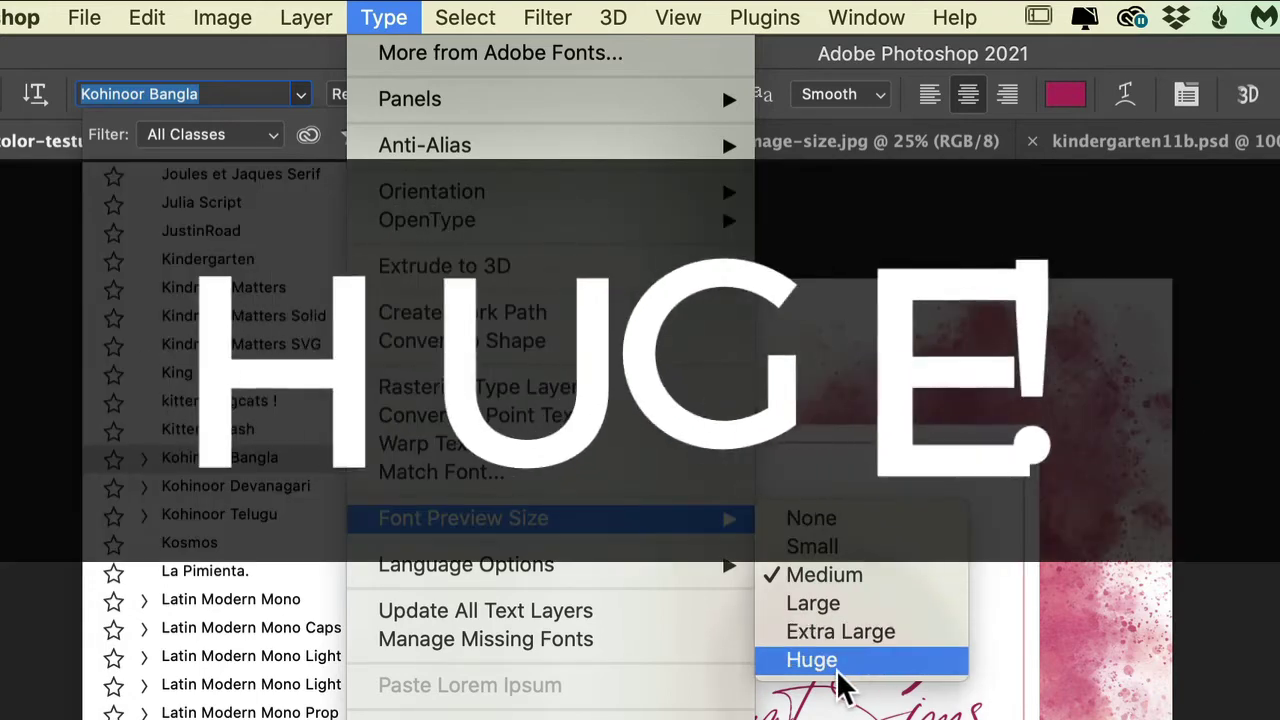
click(845, 662)
click(840, 680)
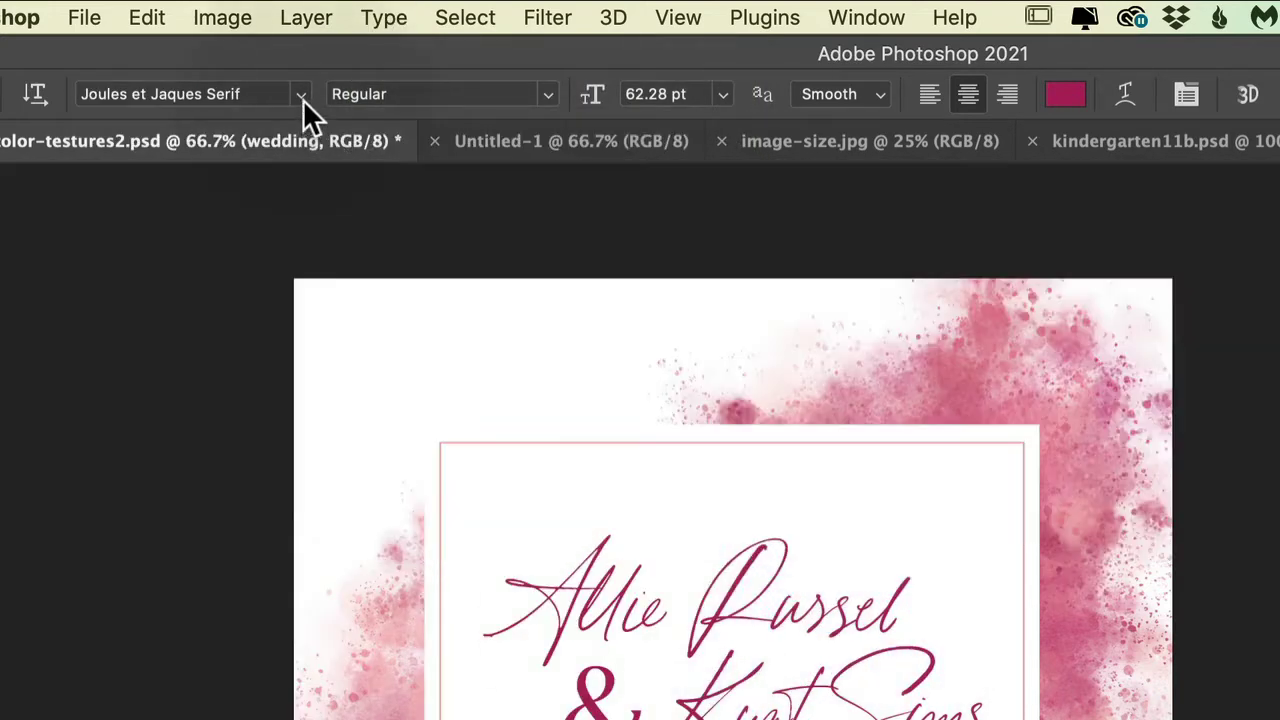
click(300, 93)
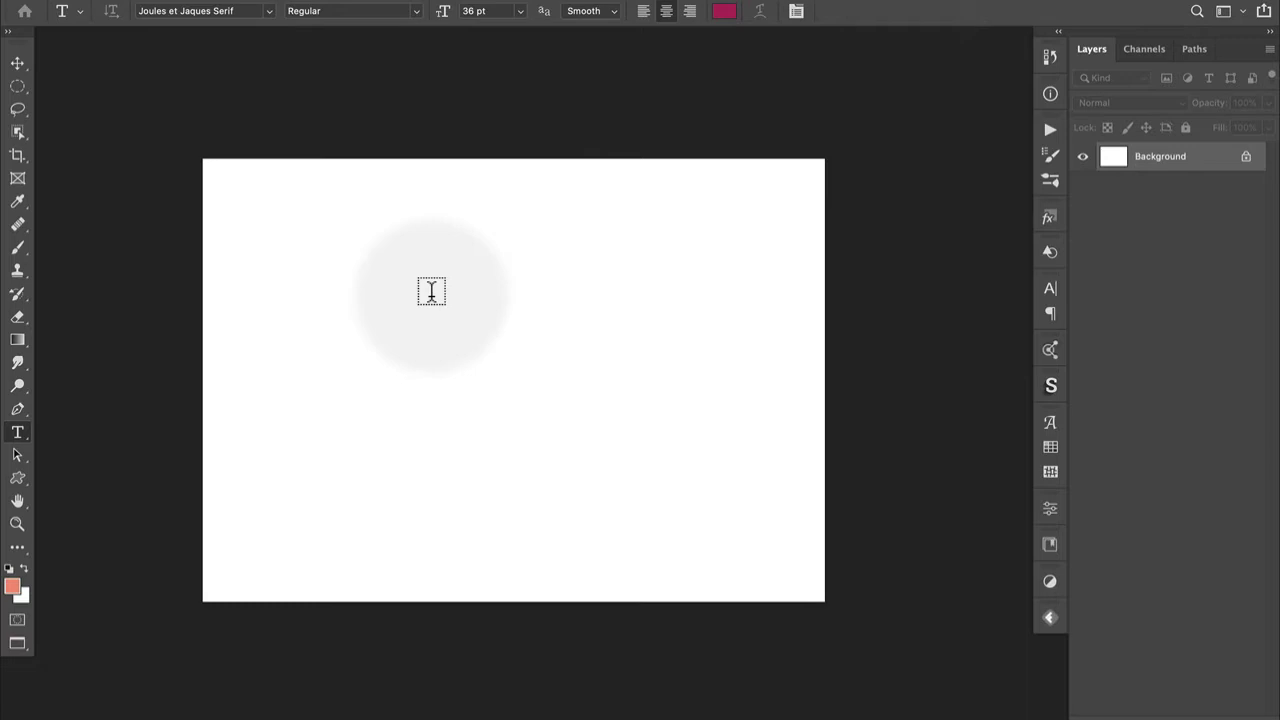
- Show rulers around the blank document with Cmd+R
key(super+r)
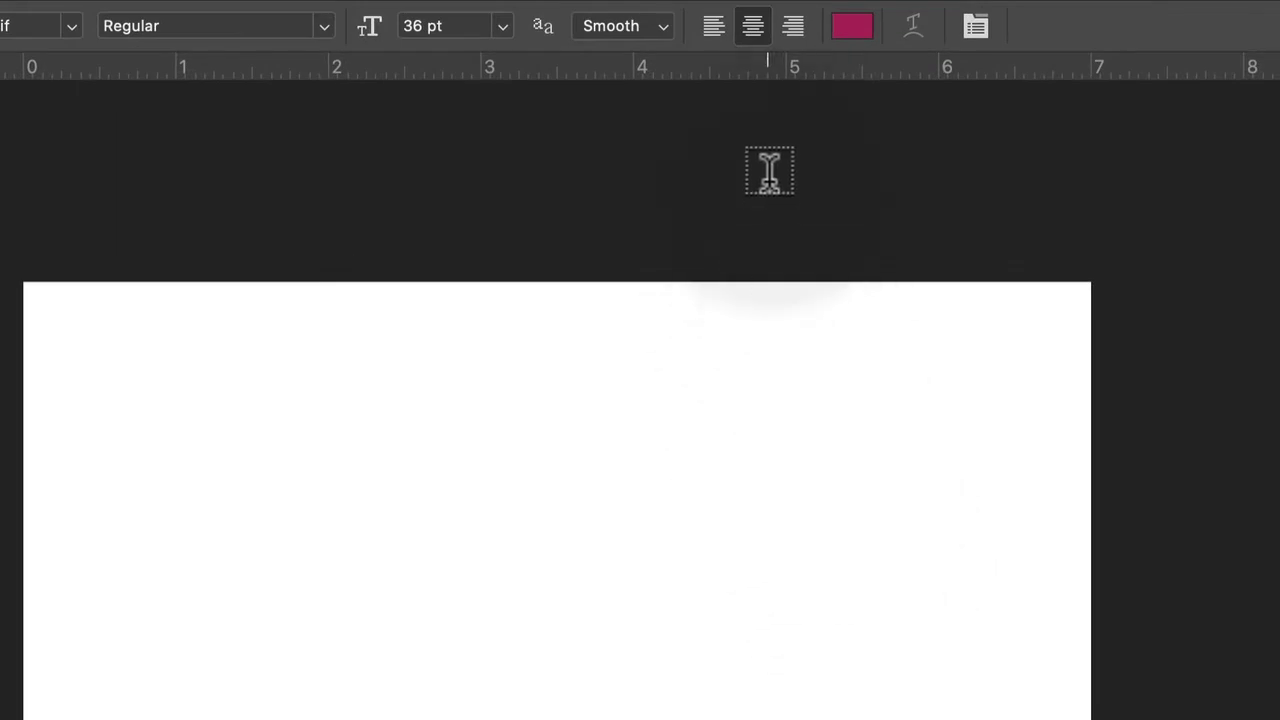
- Change the ruler units from Inches to Percent
right_click(743, 67)
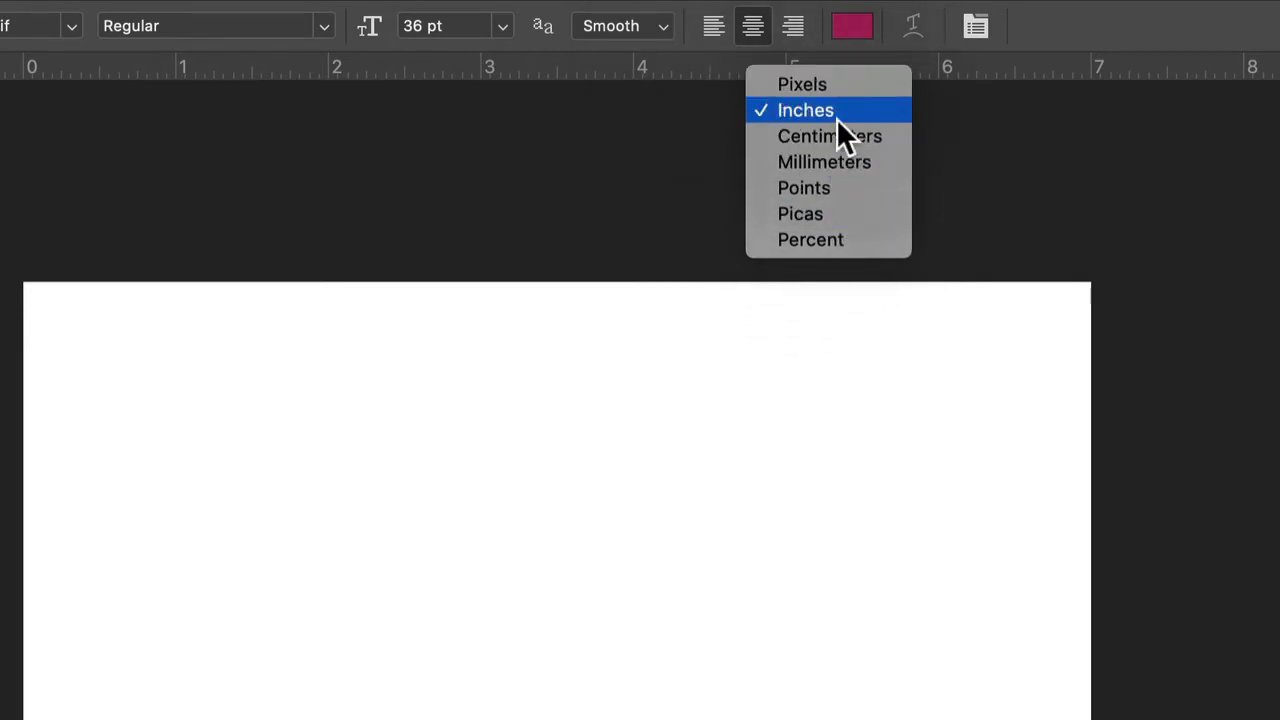
click(857, 243)
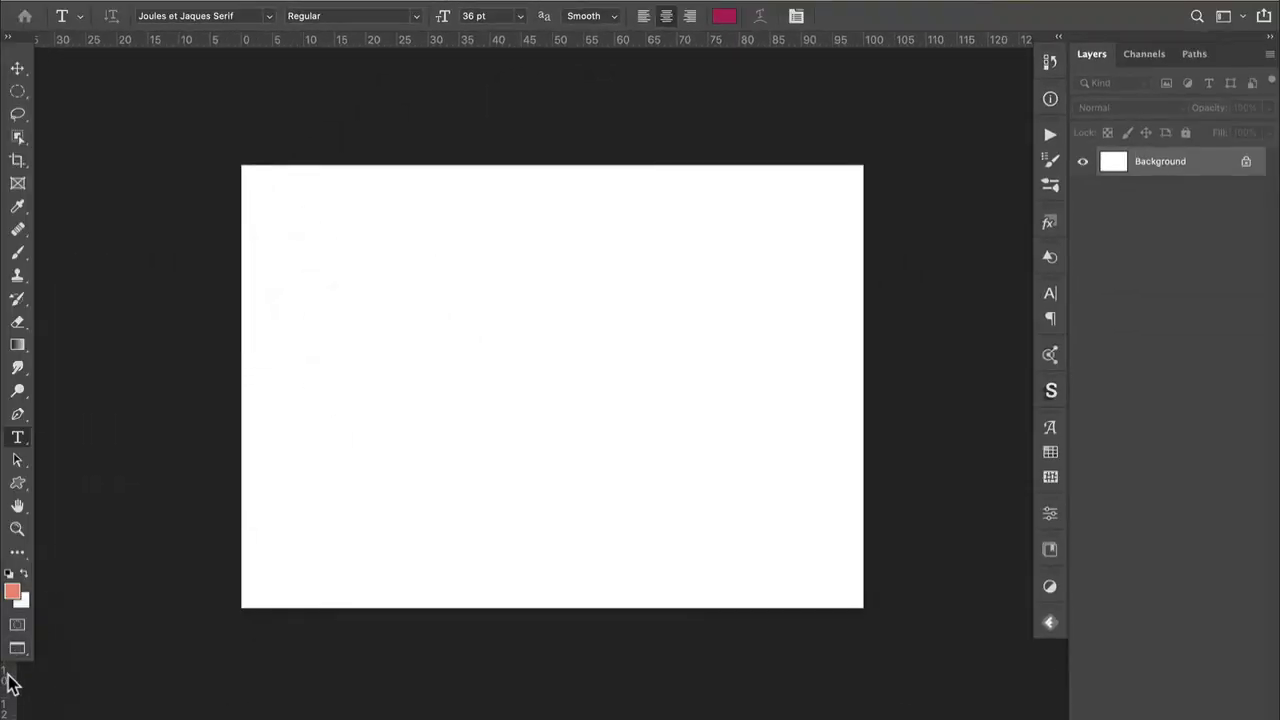
- Drag vertical guides to 33.3%, about two-thirds width and beyond, snapping with Shift
mouse_move(31, 676)
mouse_down()
mouse_move(414, 600)
mouse_move(374, 569)
mouse_move(369, 371)
mouse_move(449, 369)
mouse_move(450, 381)
mouse_up()
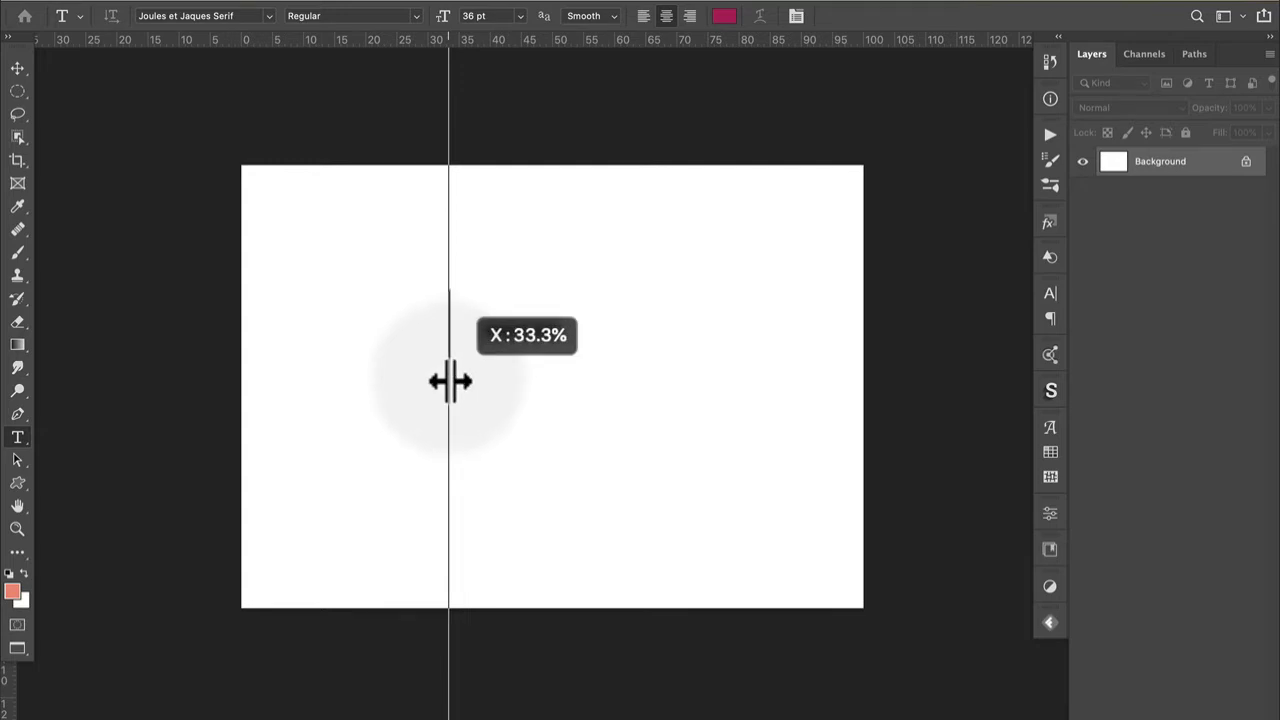
drag(450, 381, 447, 375)
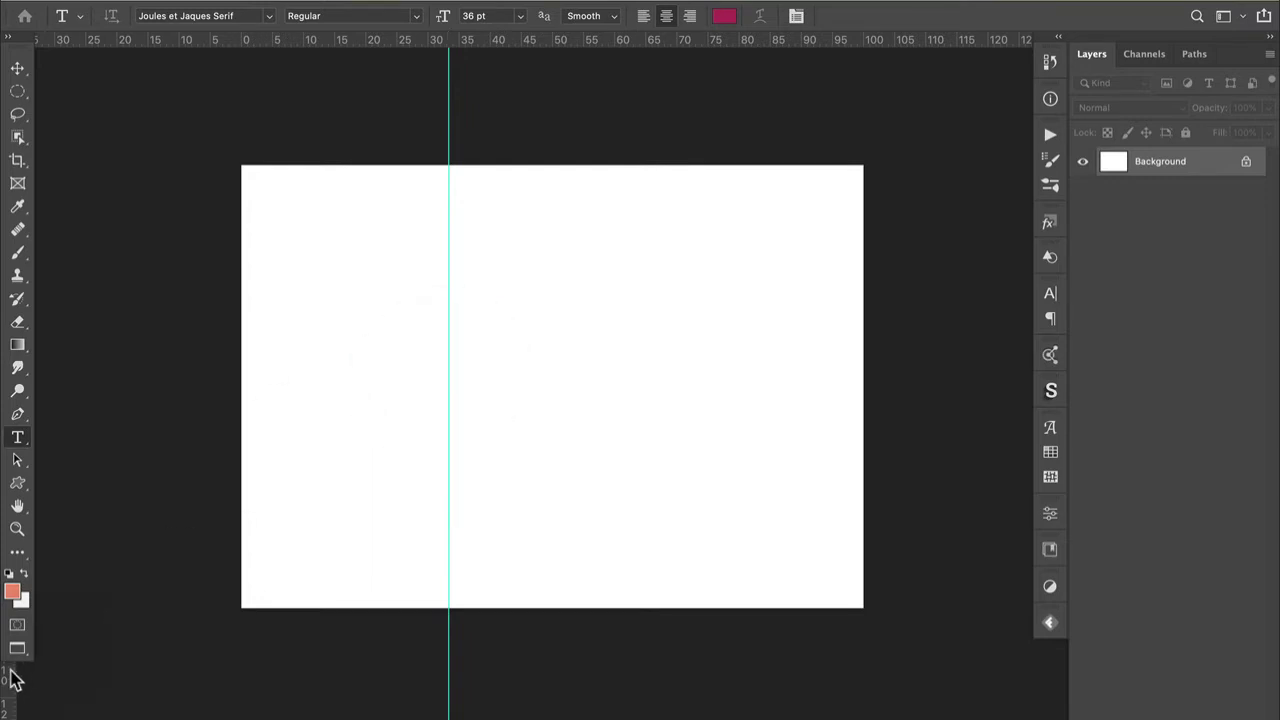
drag(10, 678, 642, 580)
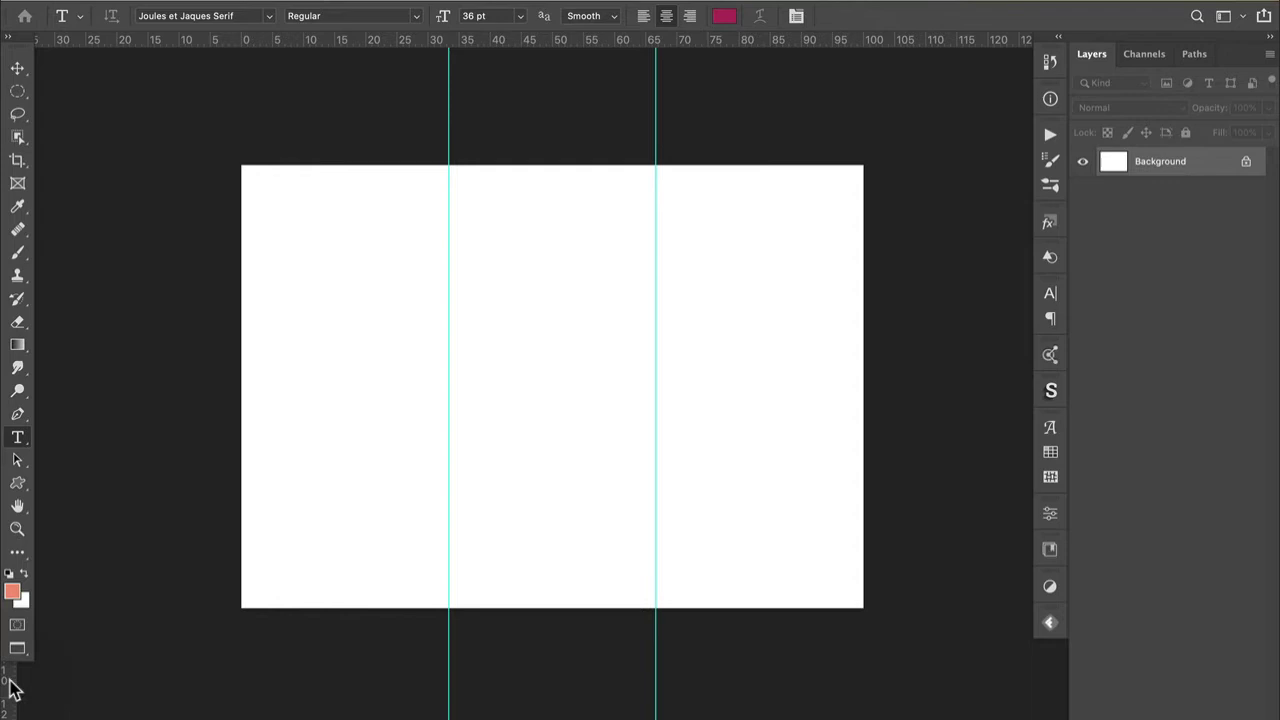
drag(12, 688, 397, 516)
key(shift)
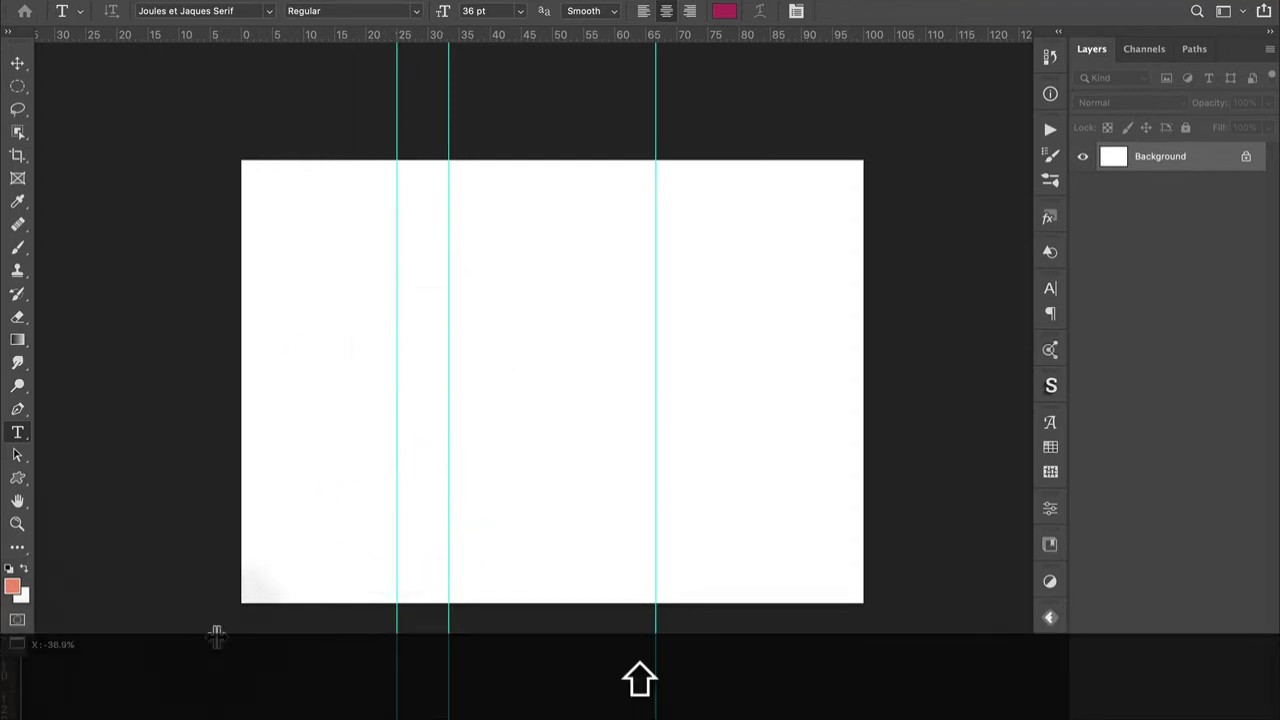
drag(216, 636, 552, 553)
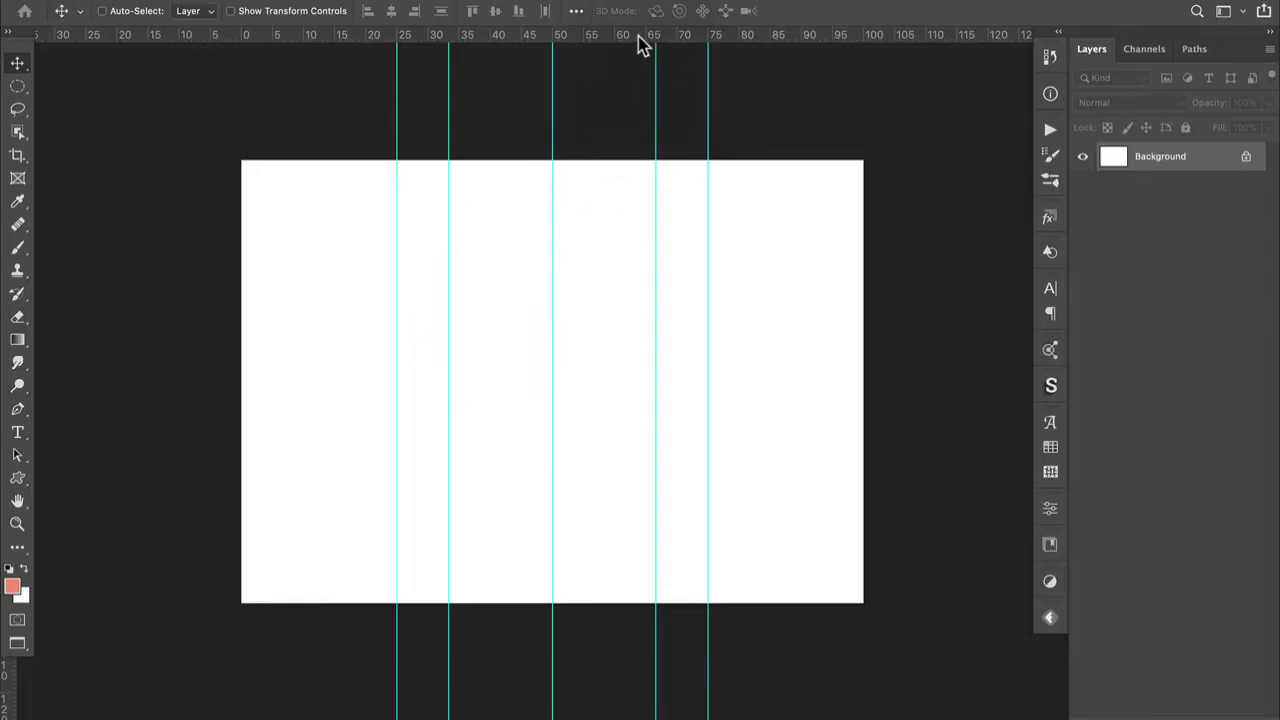
right_click(643, 45)
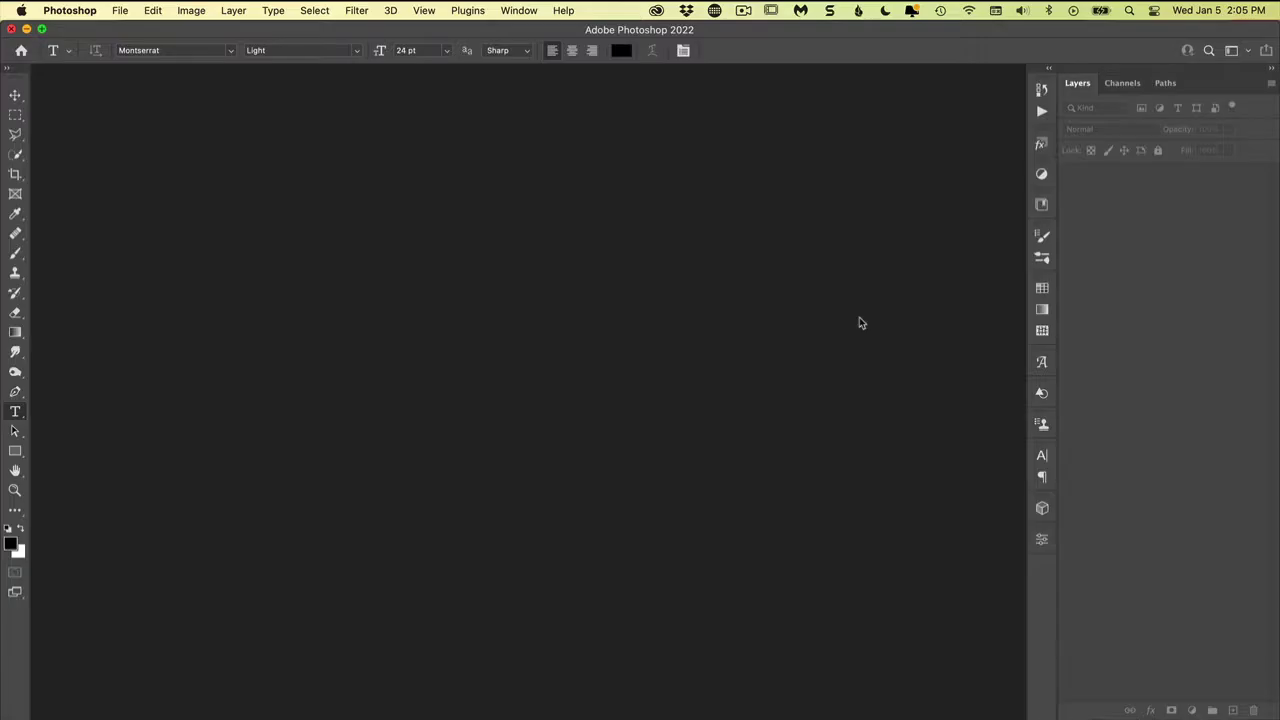
- Show the Libraries panel from the Window menu and stretch it taller to list more libraries
click(519, 11)
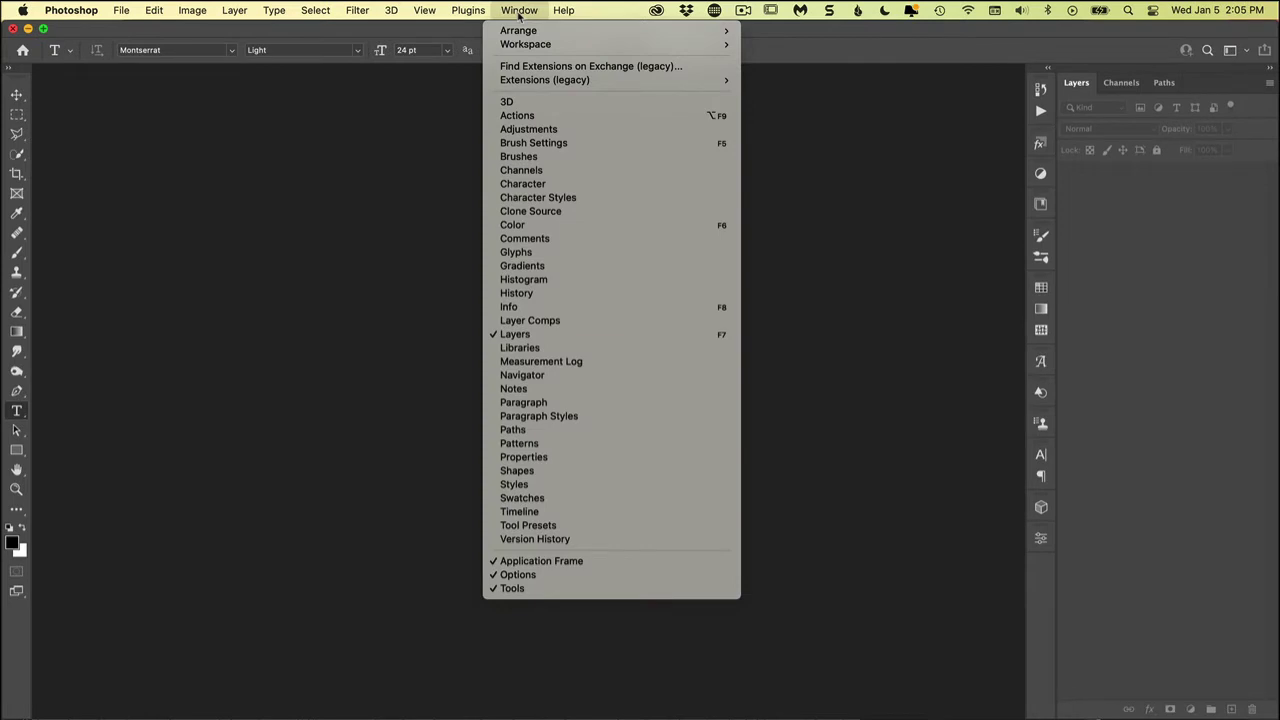
click(519, 347)
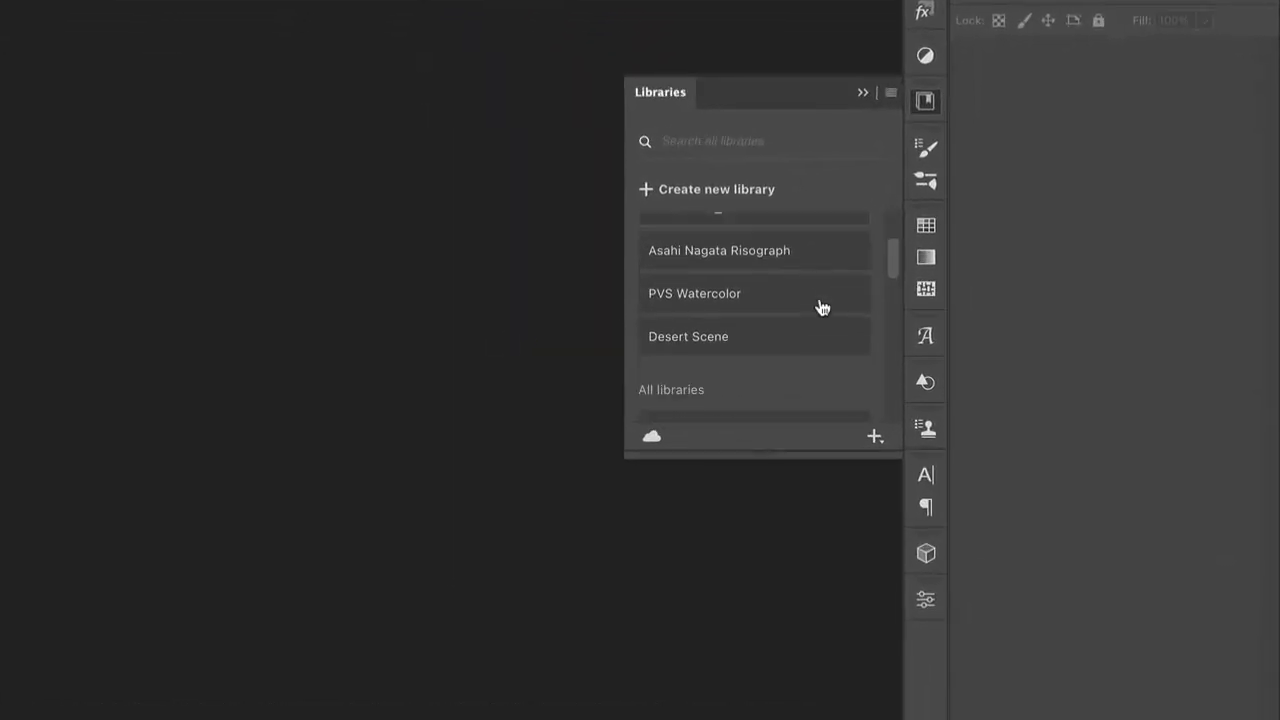
scroll(821, 307, down, 10)
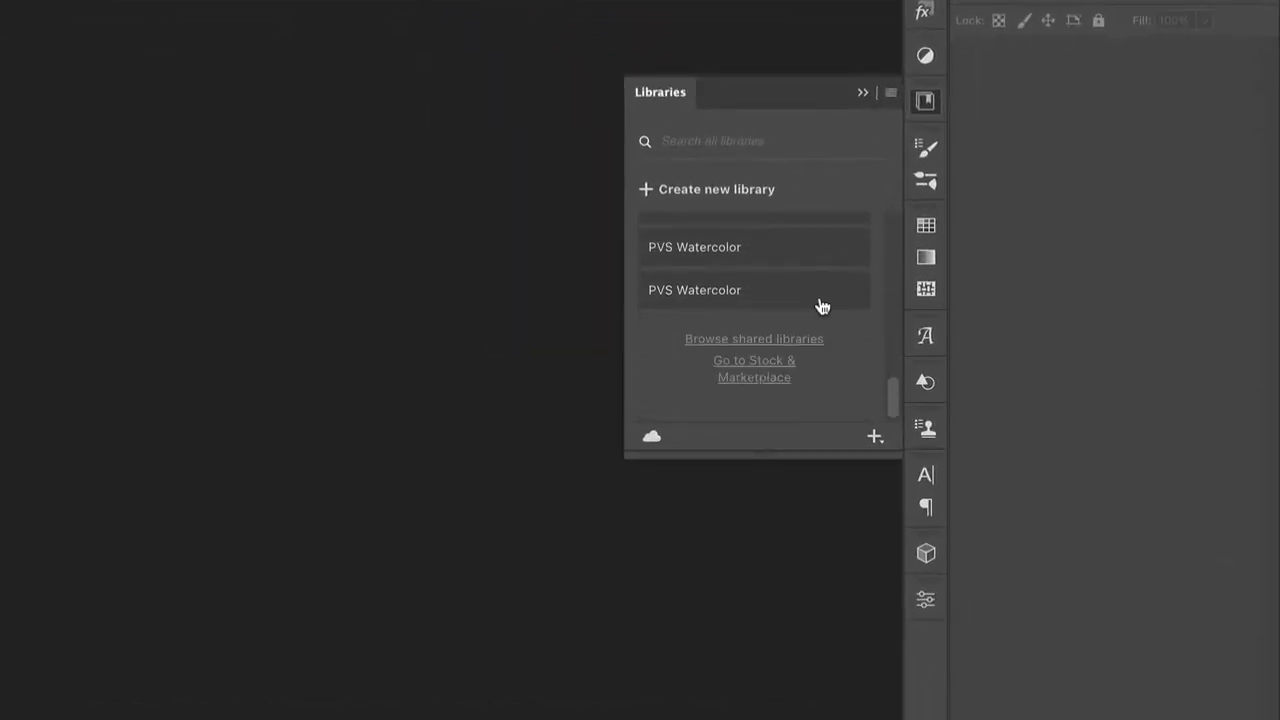
scroll(821, 307, up, 10)
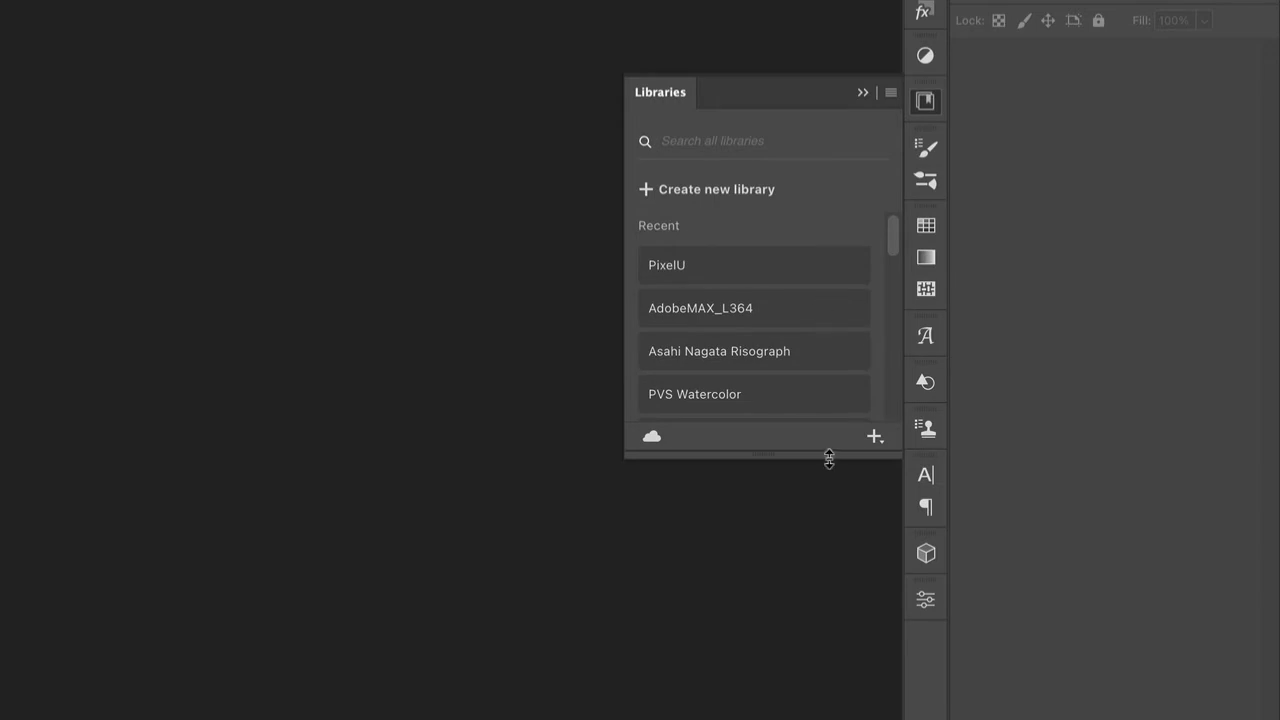
drag(829, 458, 822, 648)
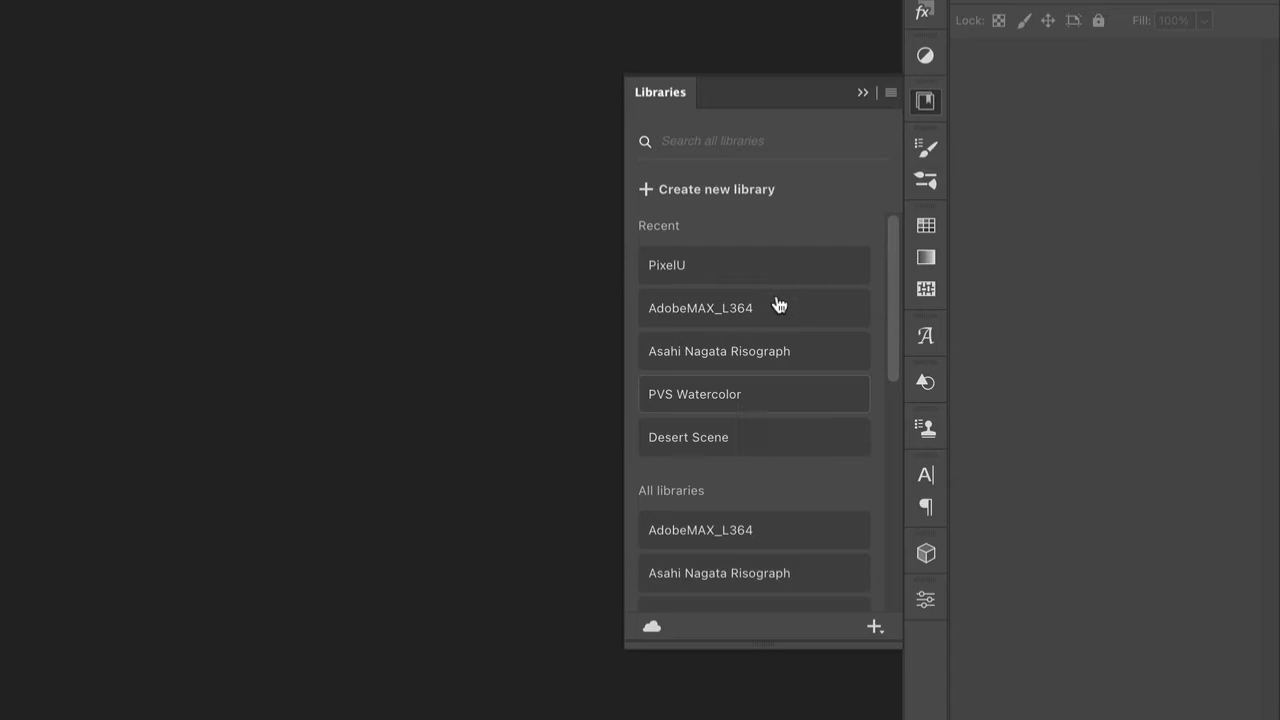
scroll(738, 452, down, 4)
scroll(738, 452, up, 4)
scroll(816, 440, down, 3)
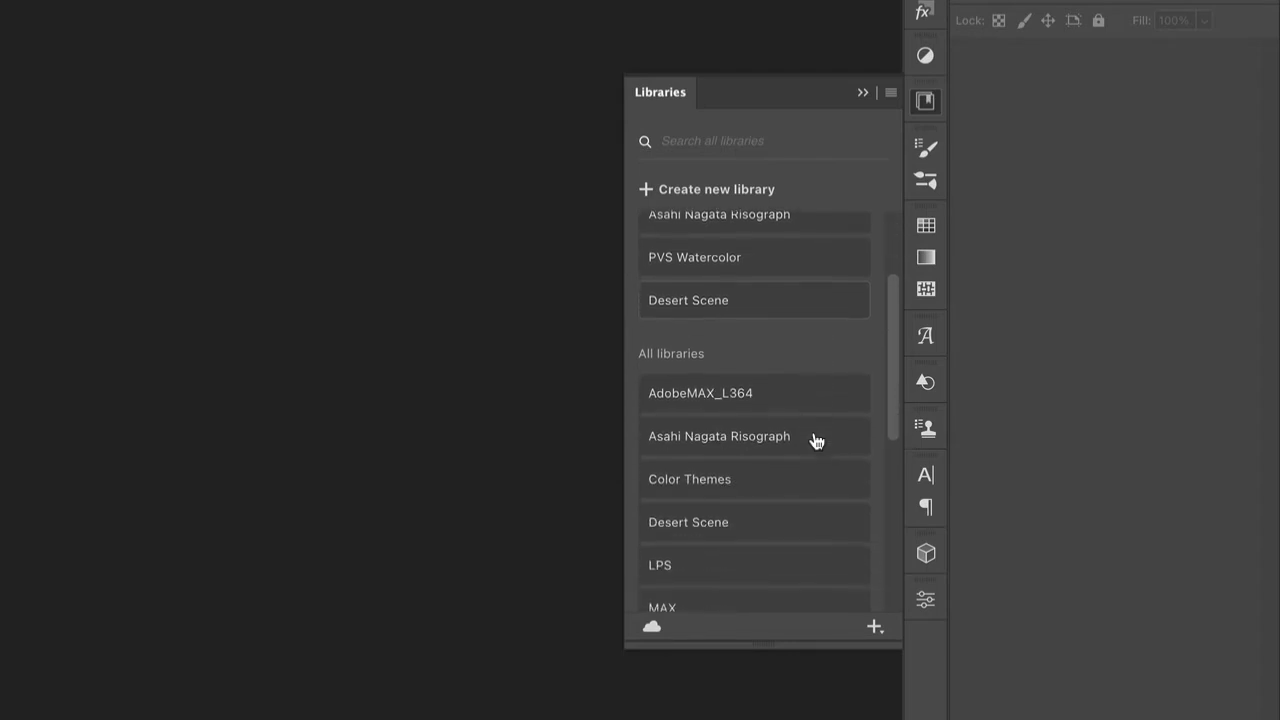
- Create a new library named 'My New Color Theme'
click(727, 195)
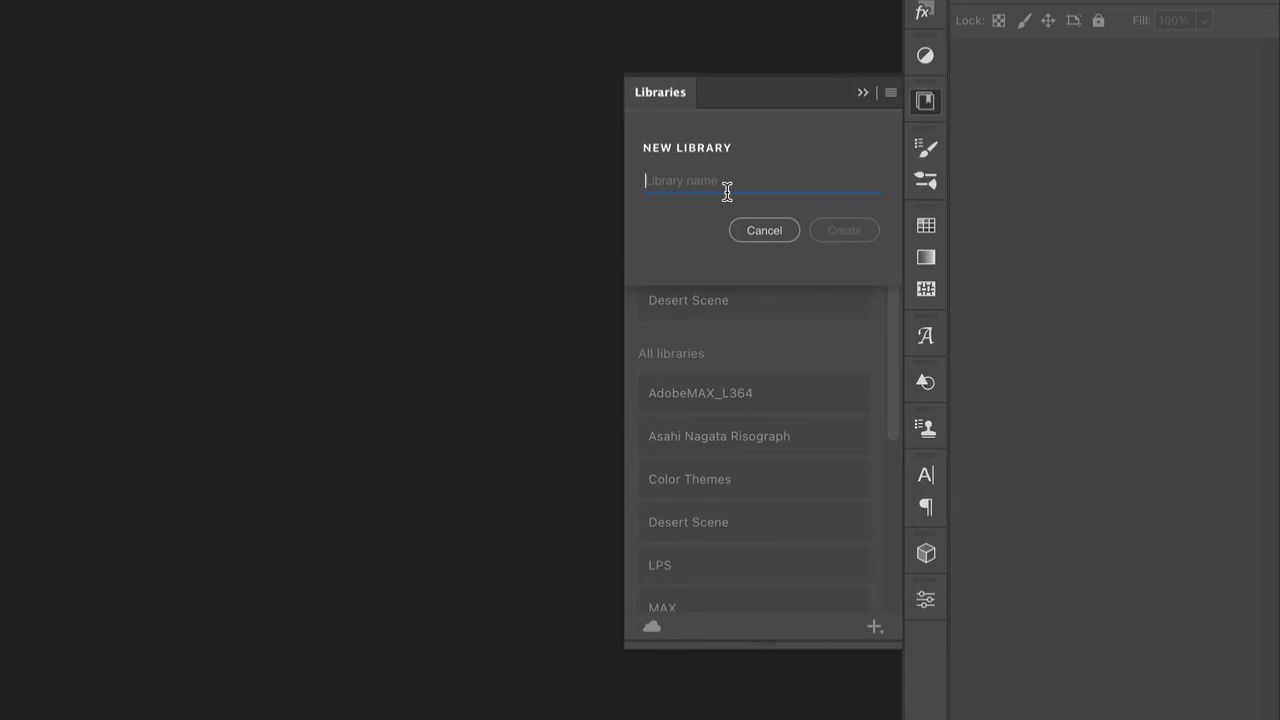
text(My New)
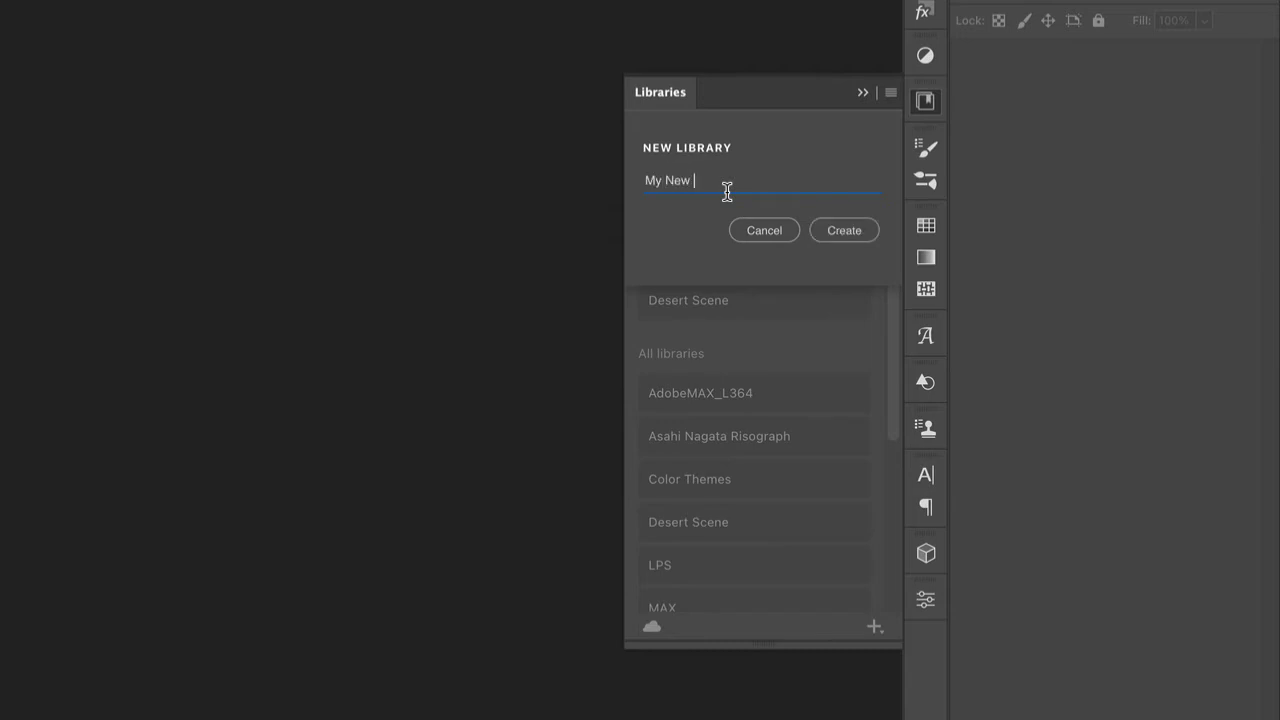
text( Color Theme)
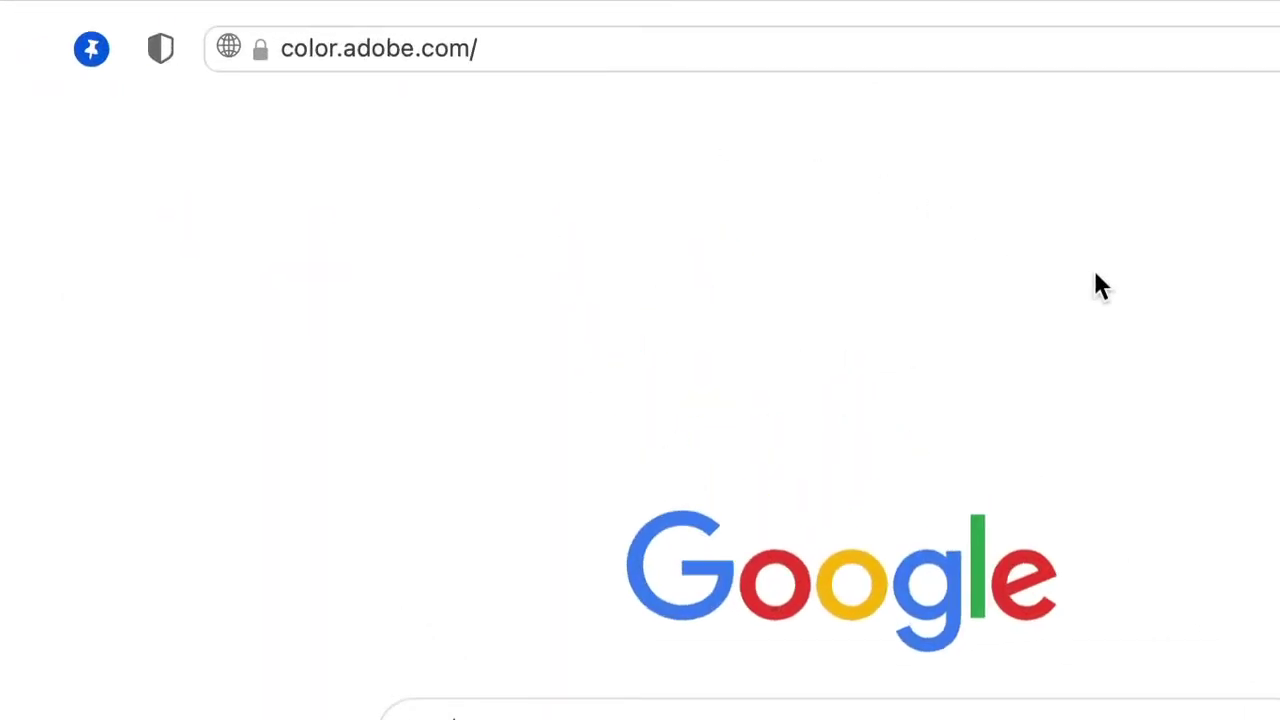
- Begin entering the color.adobe.com address in Safari's address bar
click(517, 49)
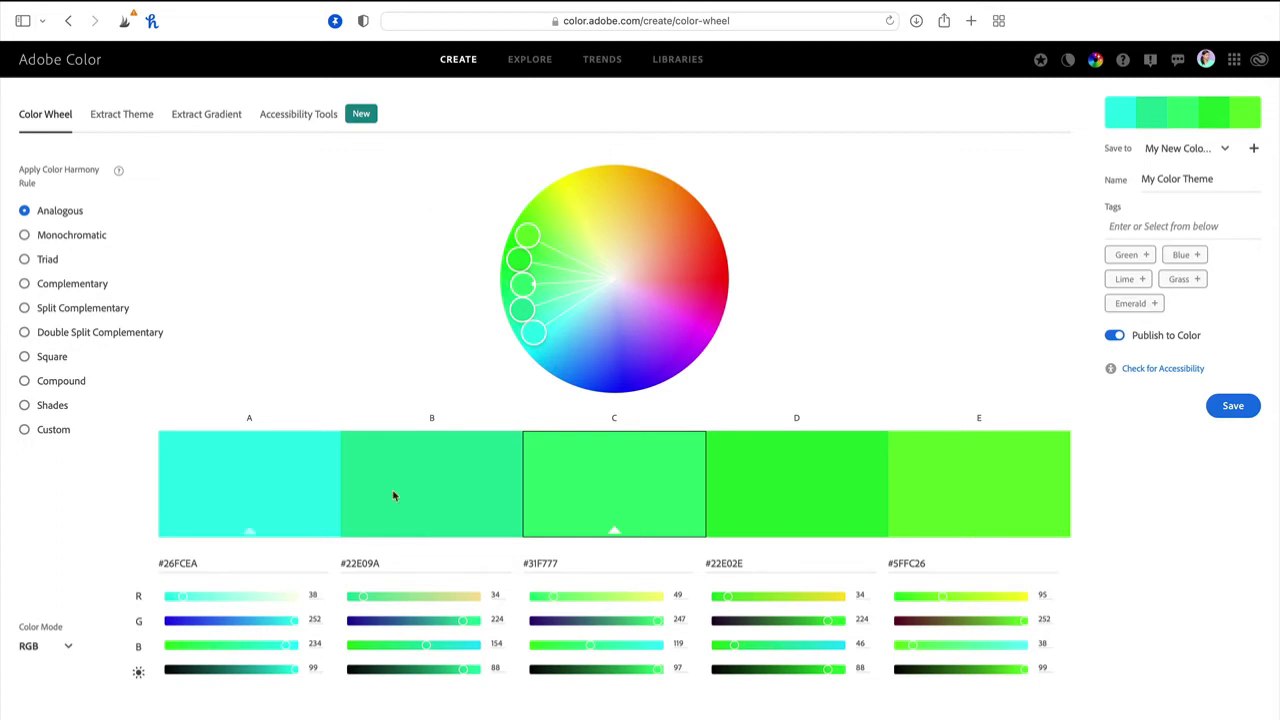
- Search Adobe Color's Explore page for 'coffee' palettes
click(535, 61)
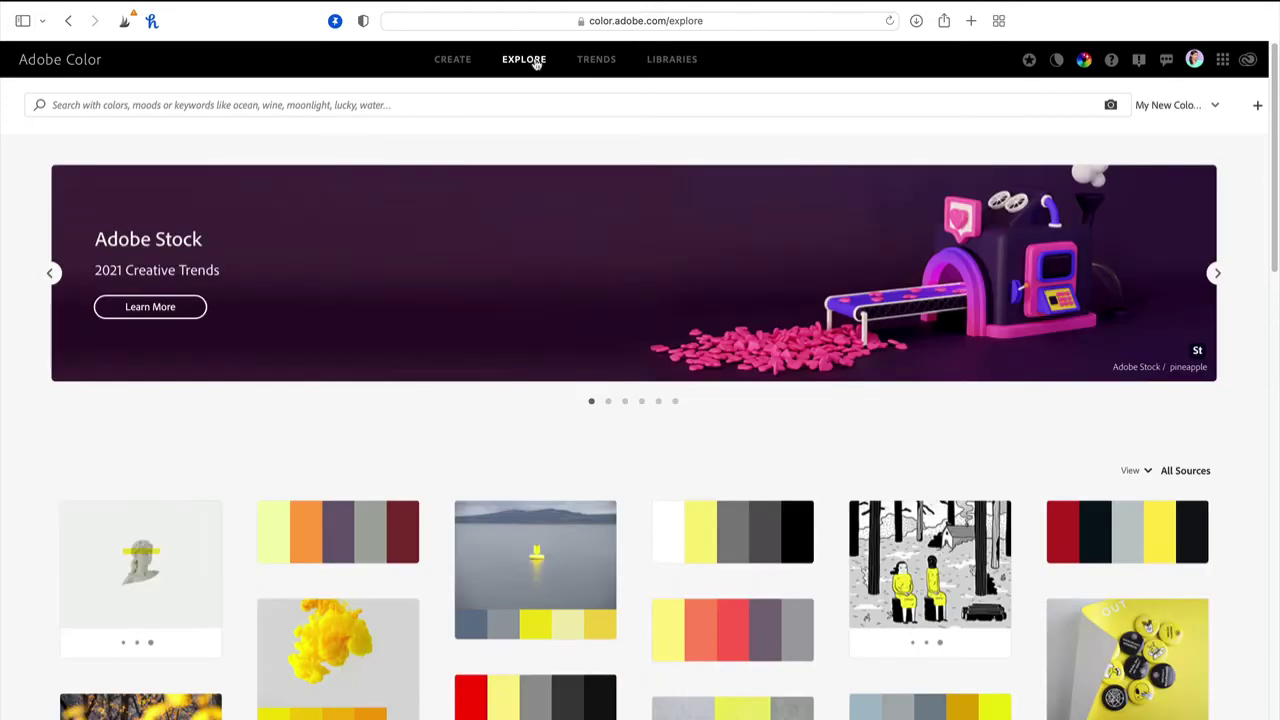
click(380, 106)
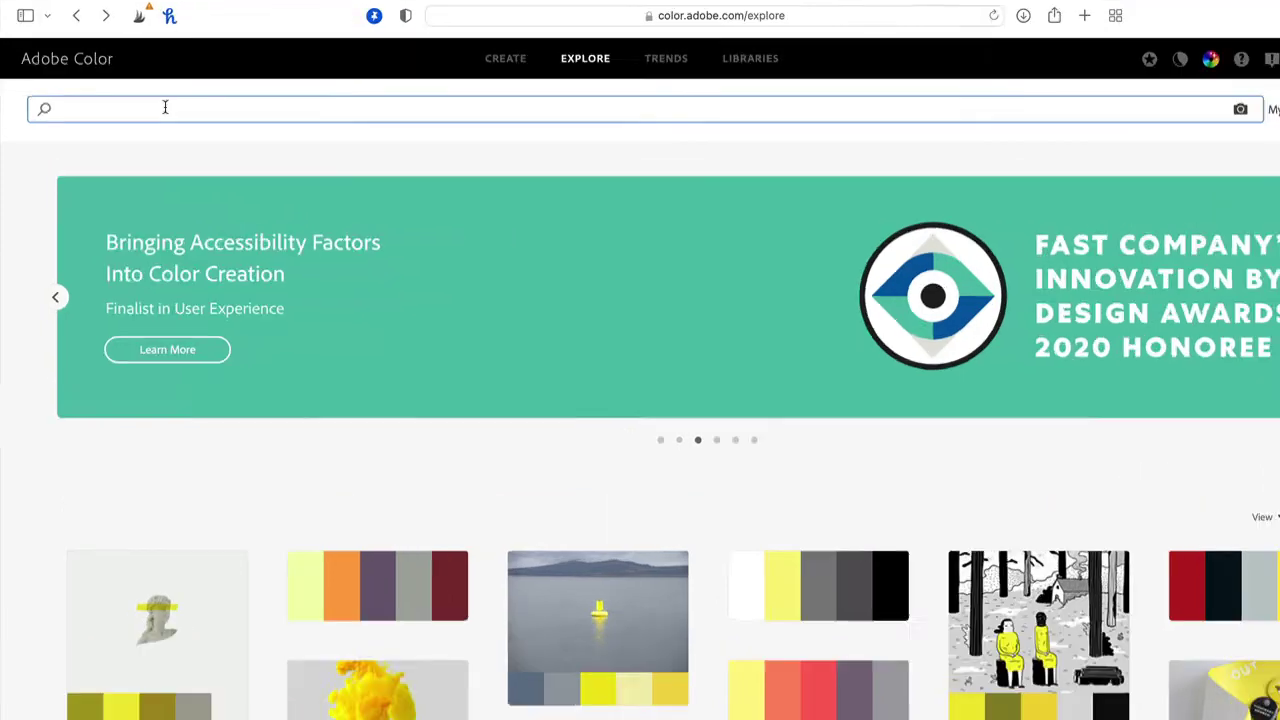
text(coffee)
key(Return)
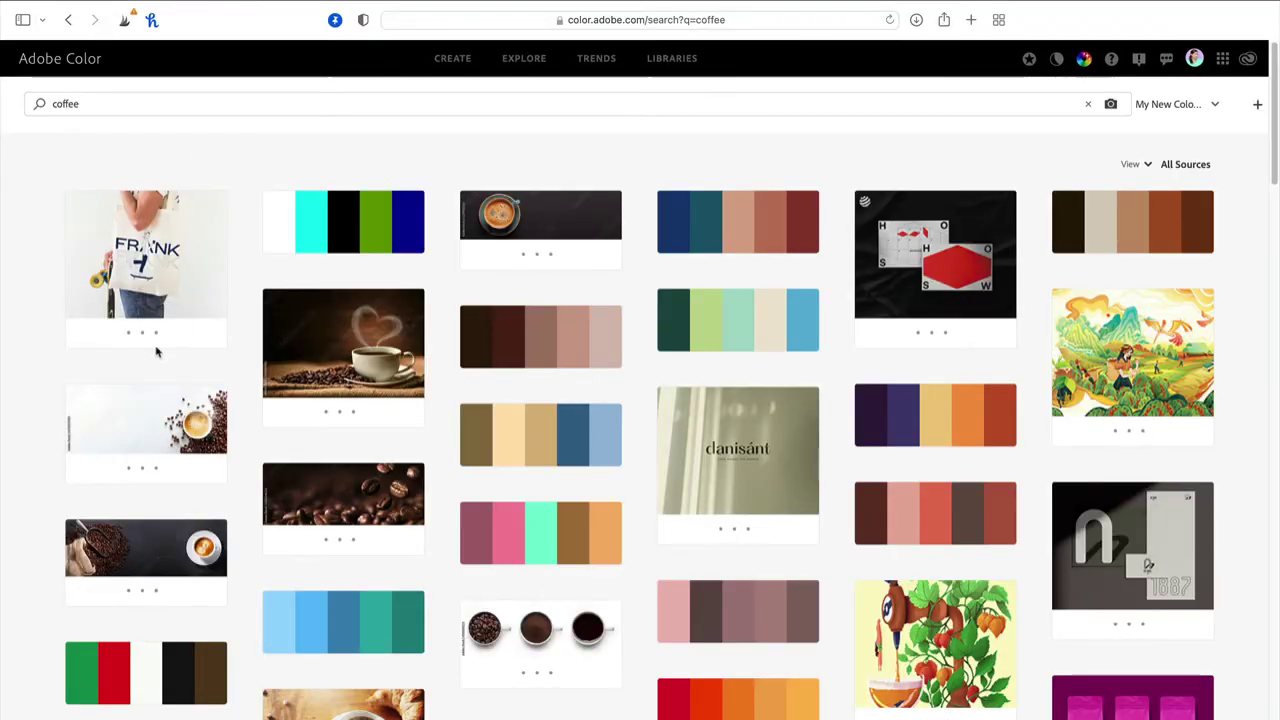
- Add the coffee-cup palette from the results to the My New Color Themes library
scroll(156, 351, down, 10)
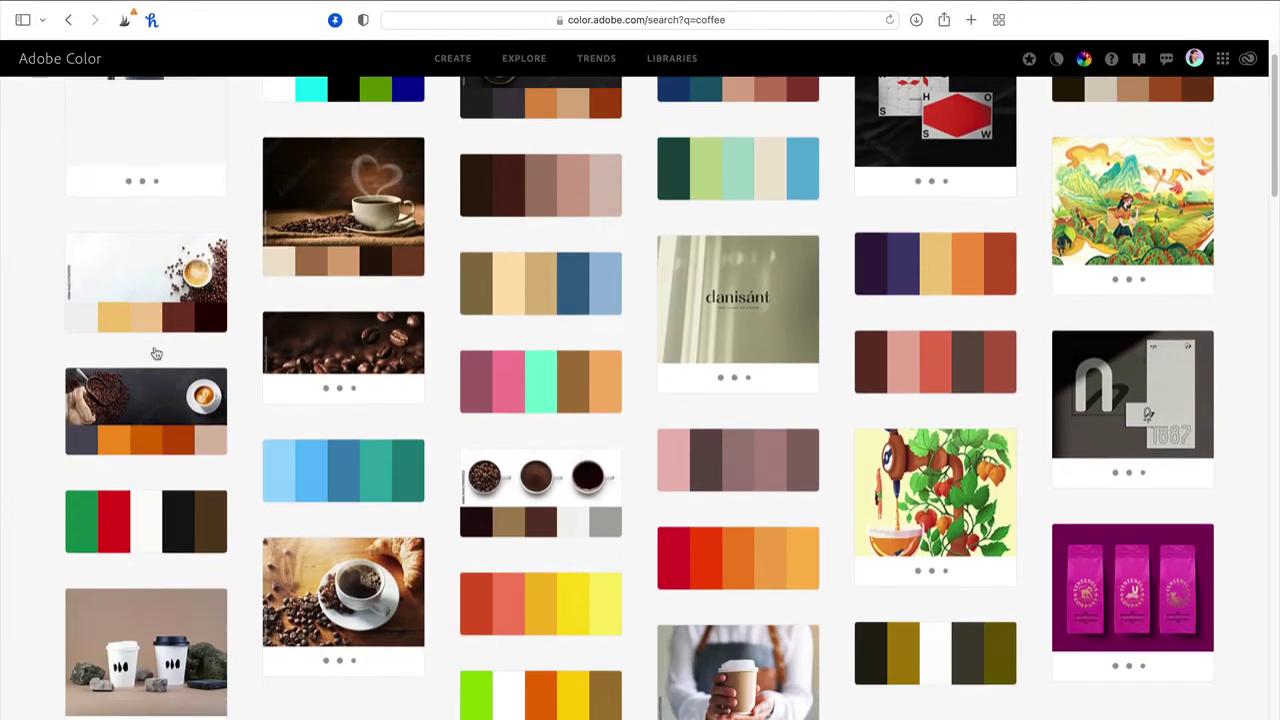
scroll(215, 428, down, 4)
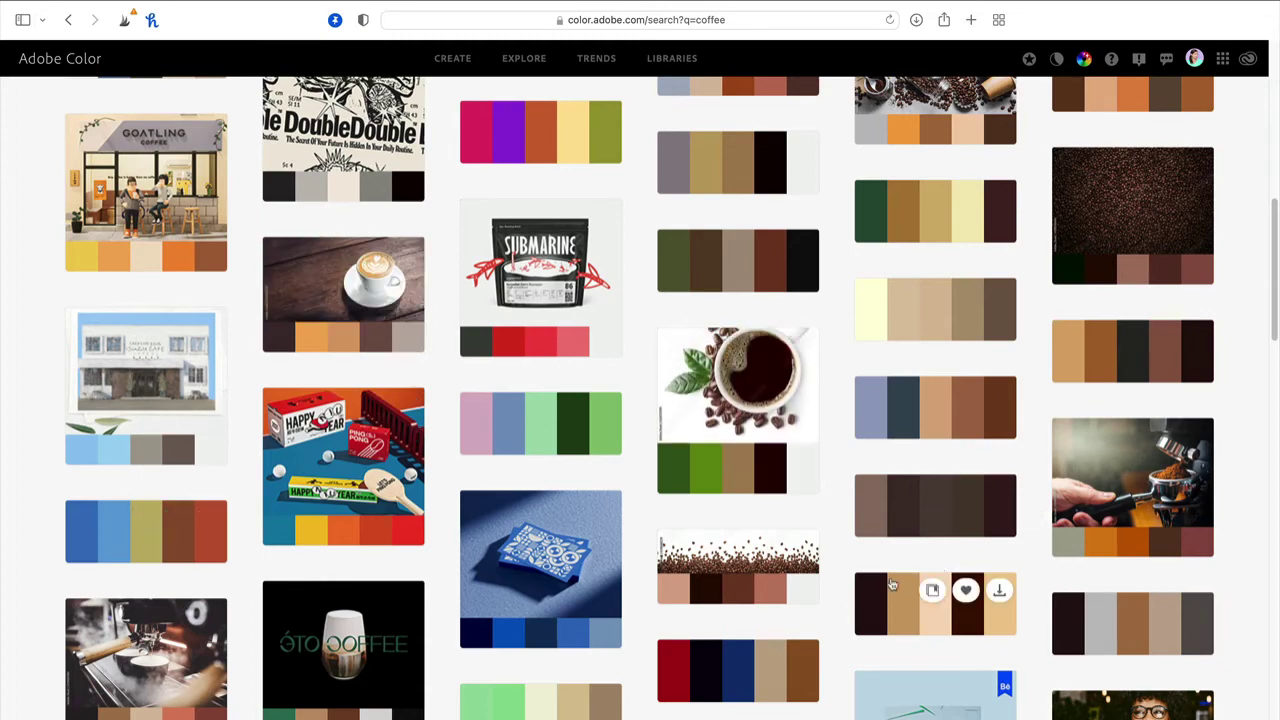
scroll(925, 420, up, 5)
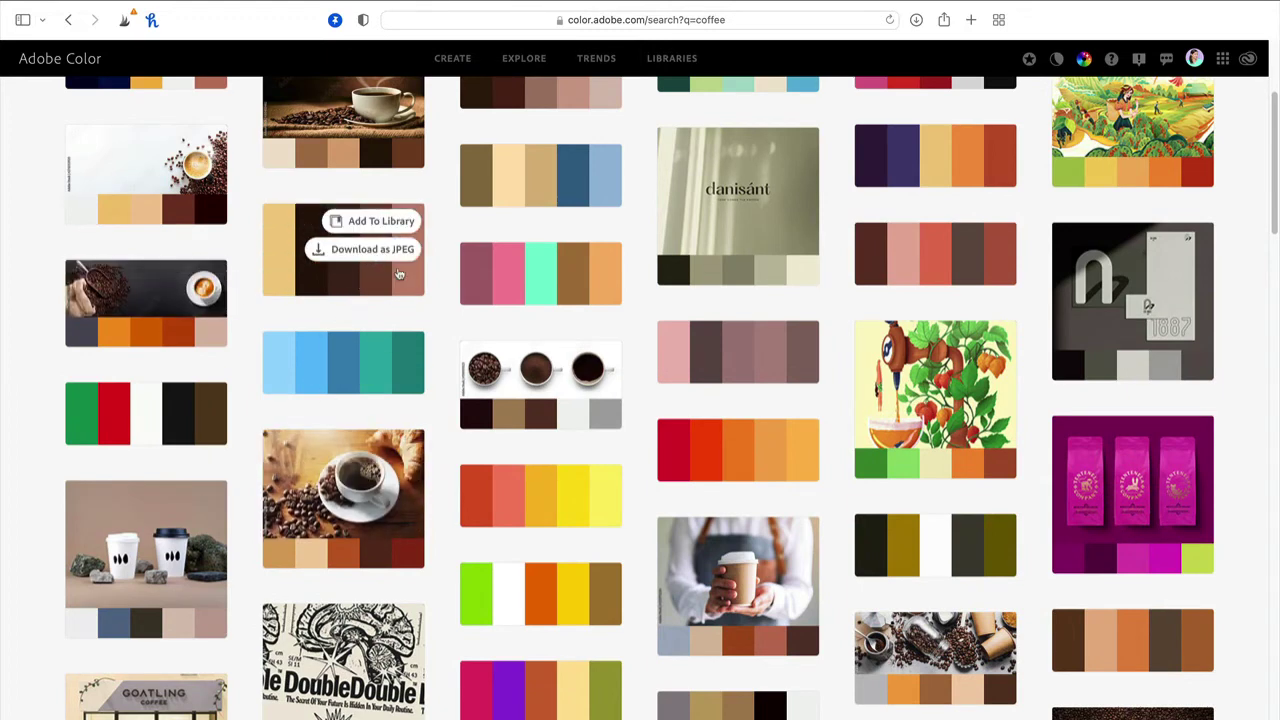
scroll(843, 320, up, 2)
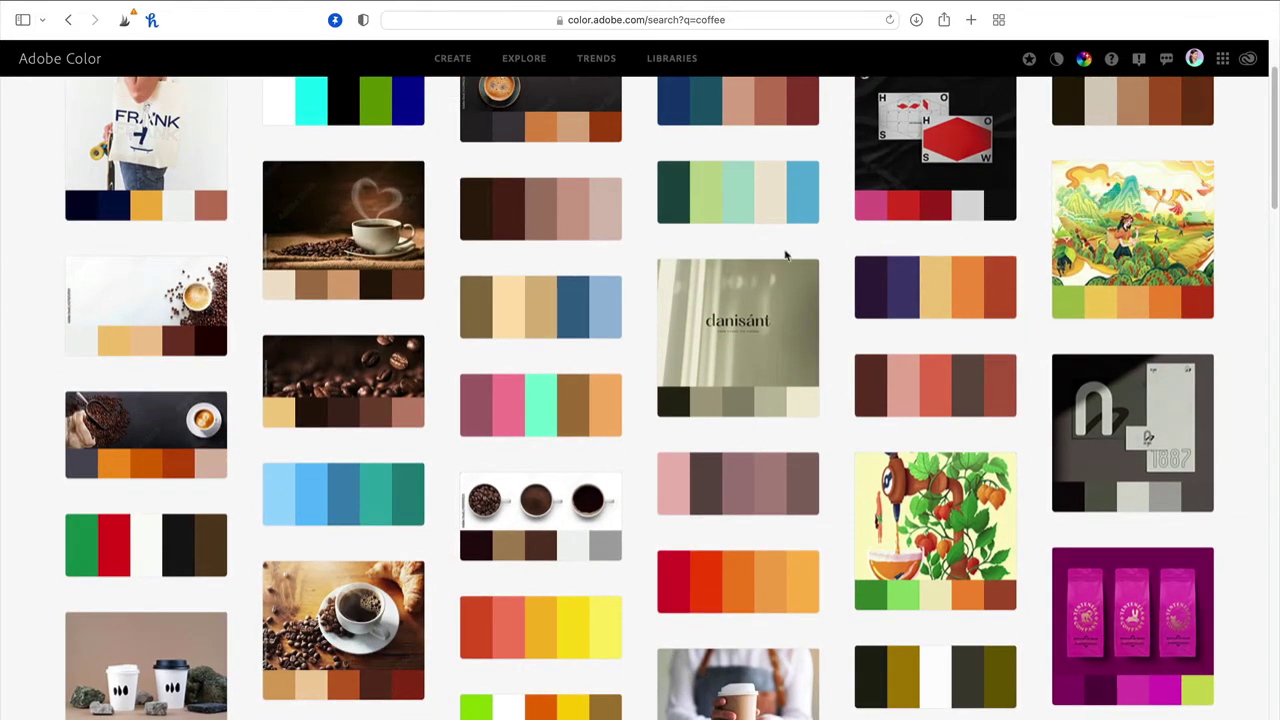
mouse_move(384, 240)
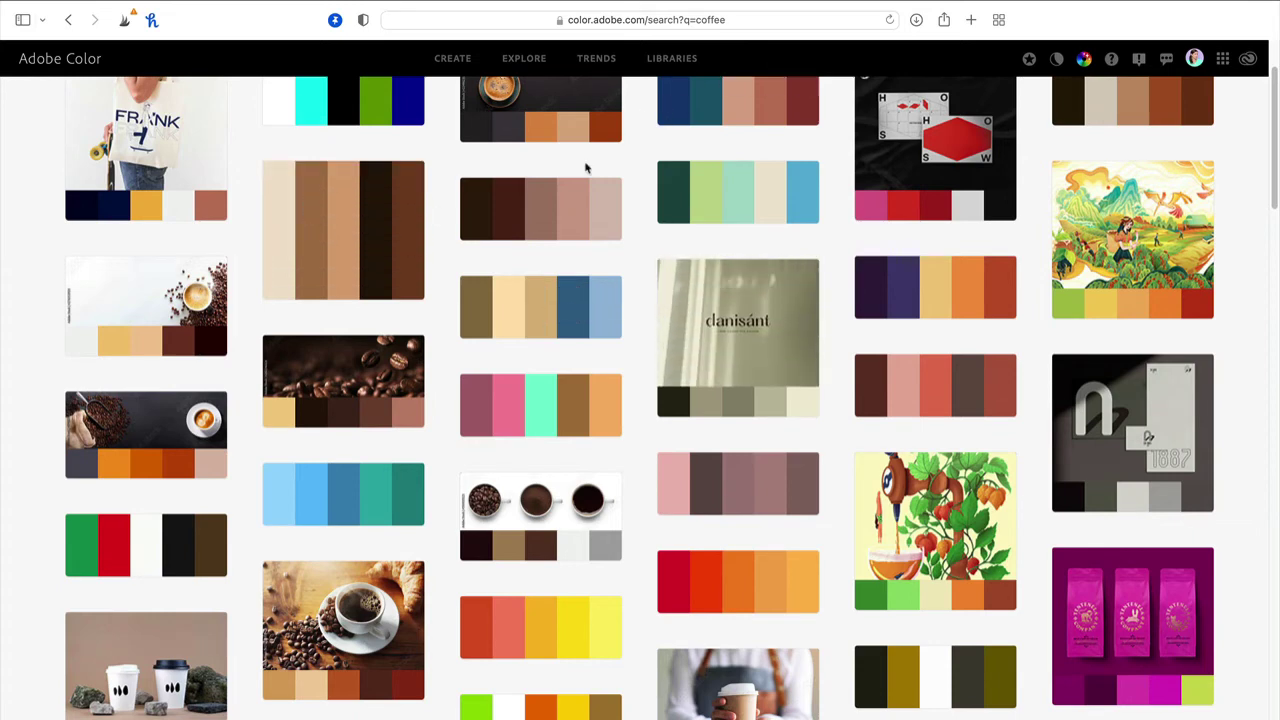
scroll(441, 205, up, 2)
mouse_move(381, 385)
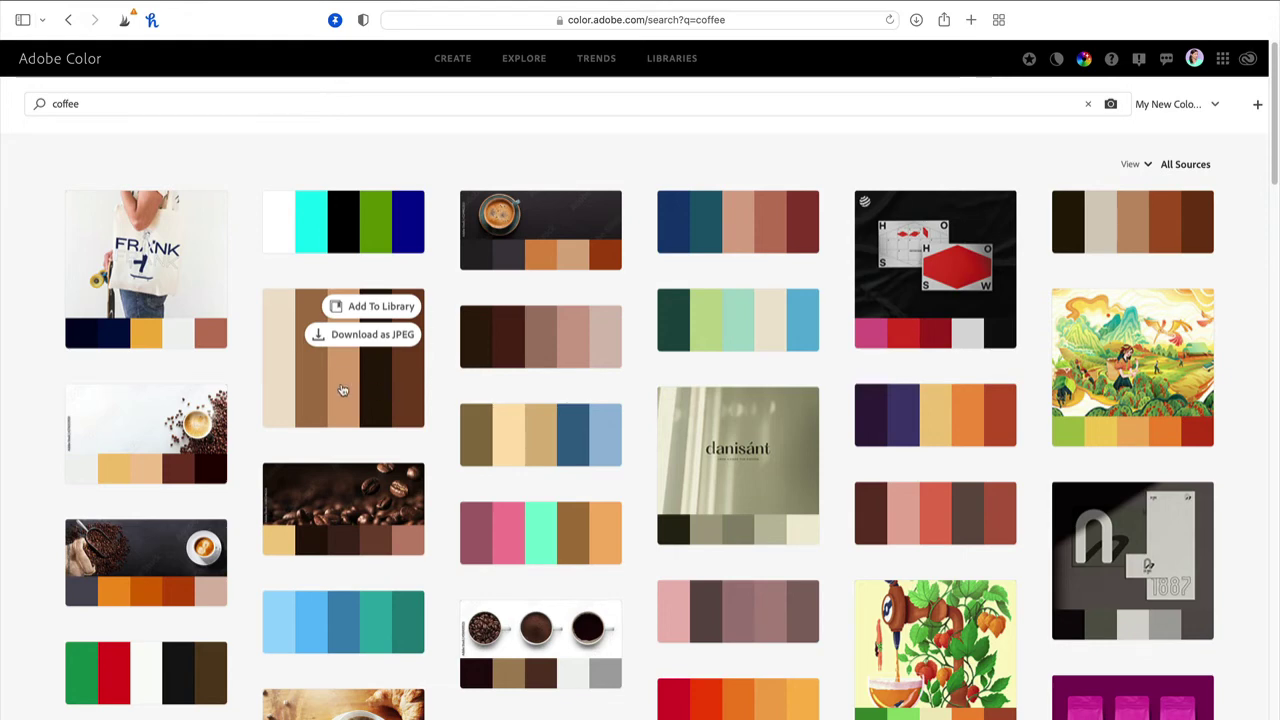
click(1214, 105)
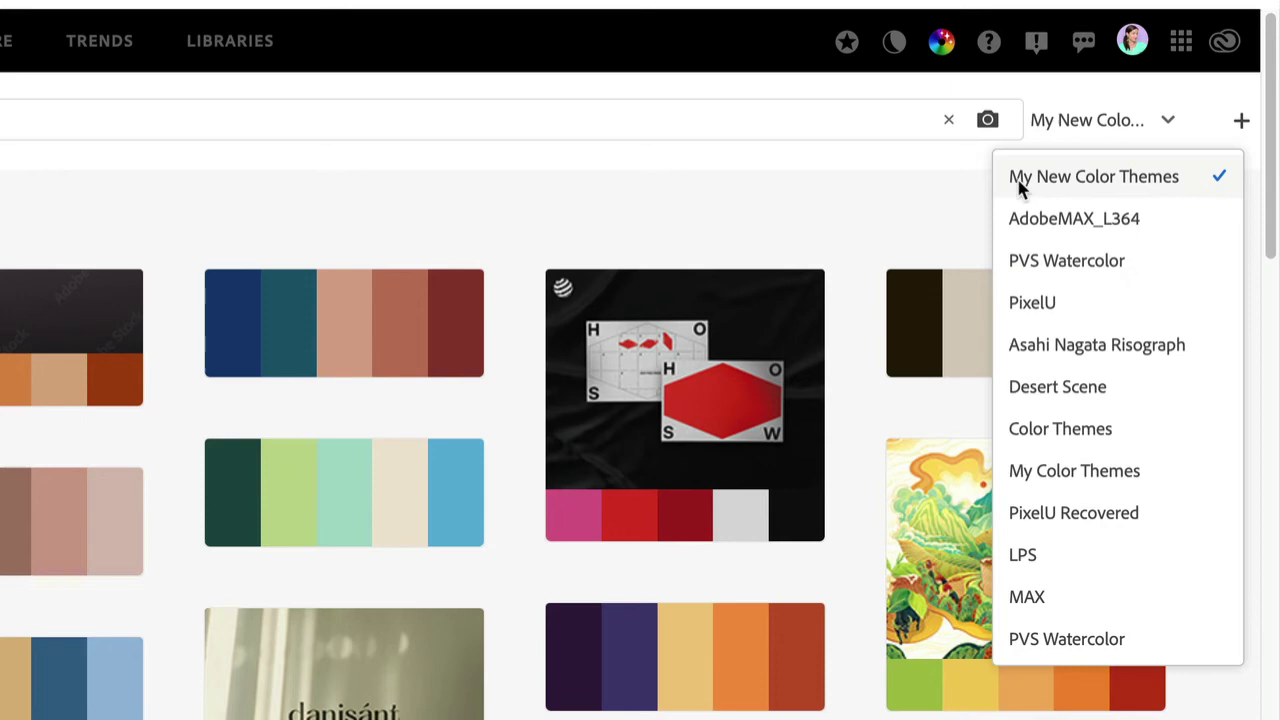
click(1149, 186)
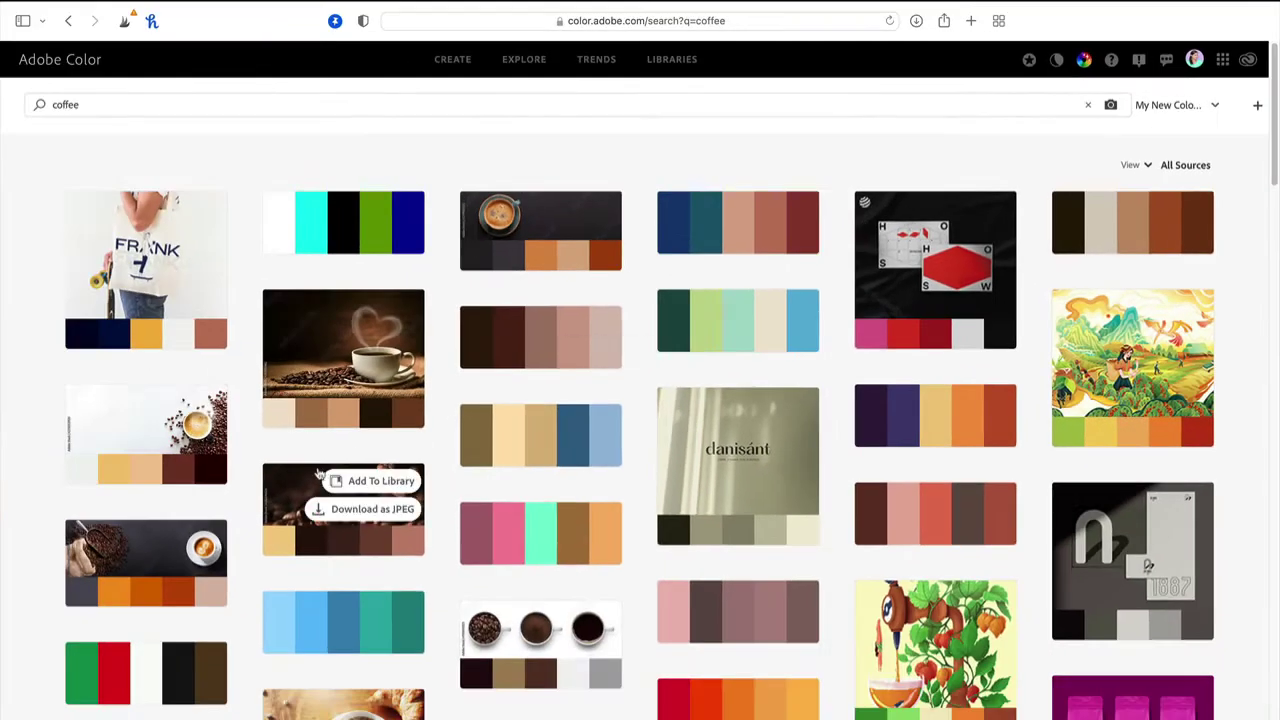
mouse_move(342, 385)
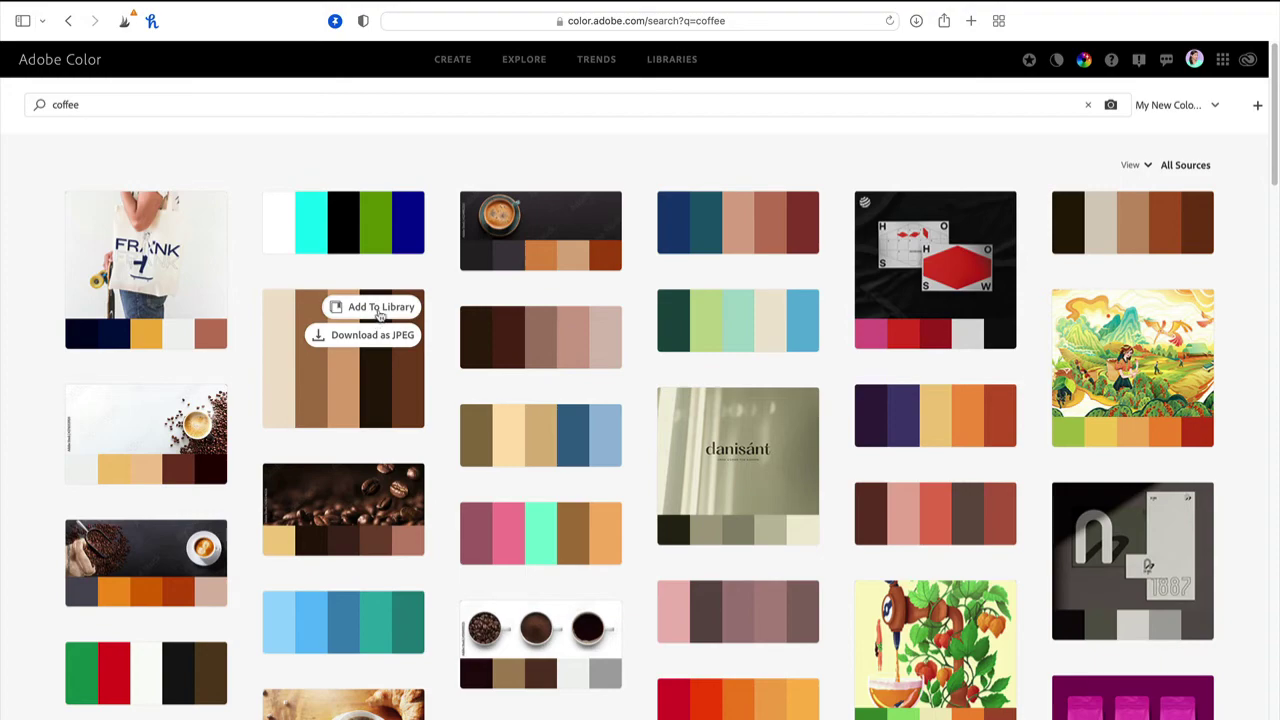
click(380, 310)
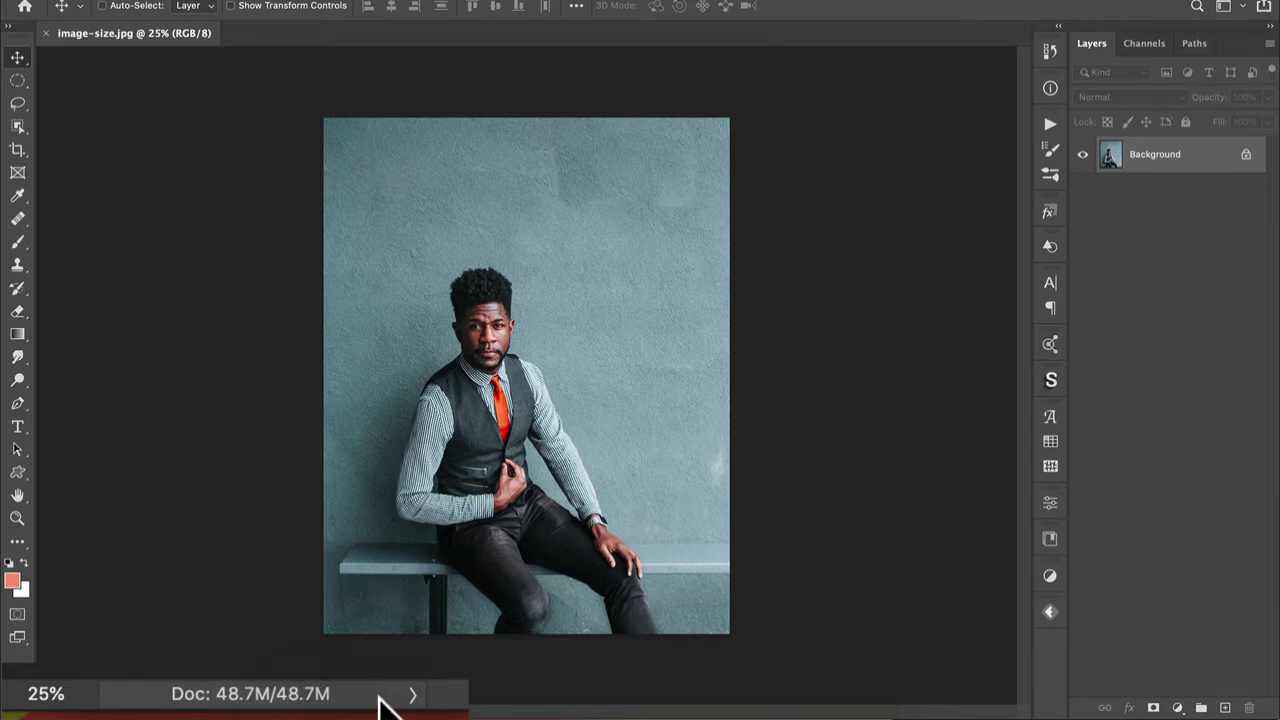
- Switch the status bar to Document Dimensions, showing 3656 px x 4658 px at 72 ppi
click(418, 697)
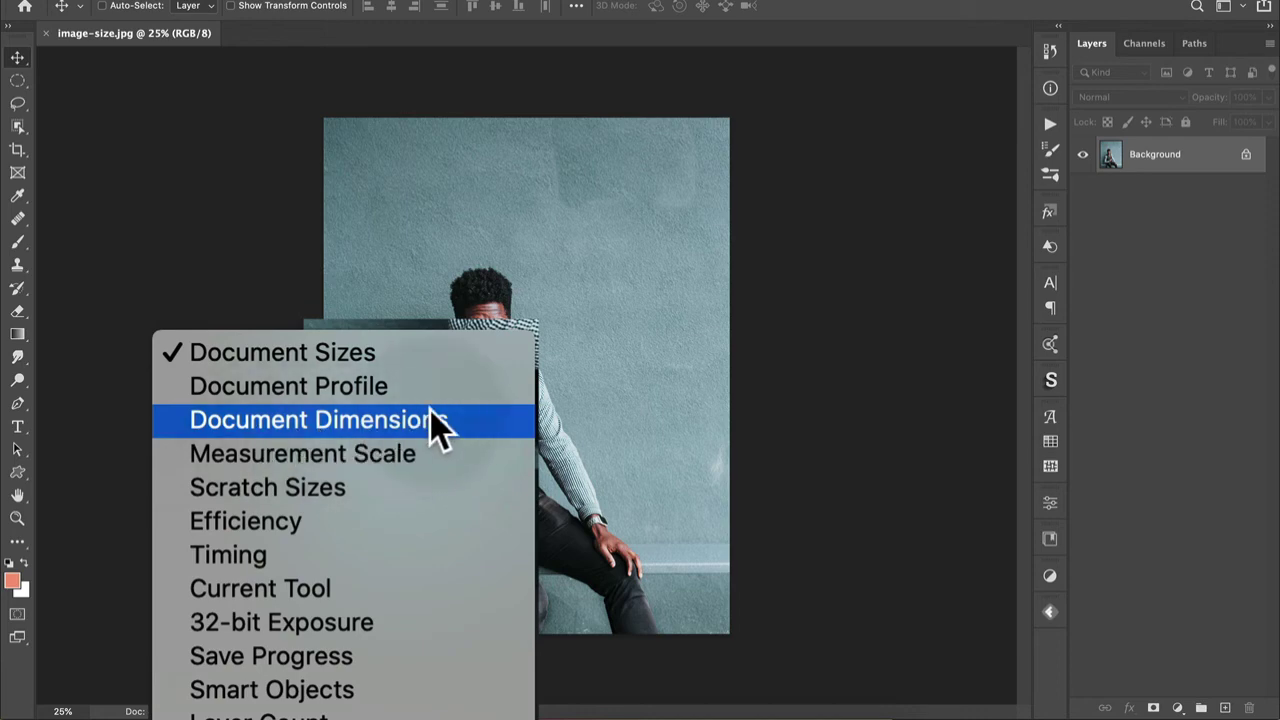
click(443, 423)
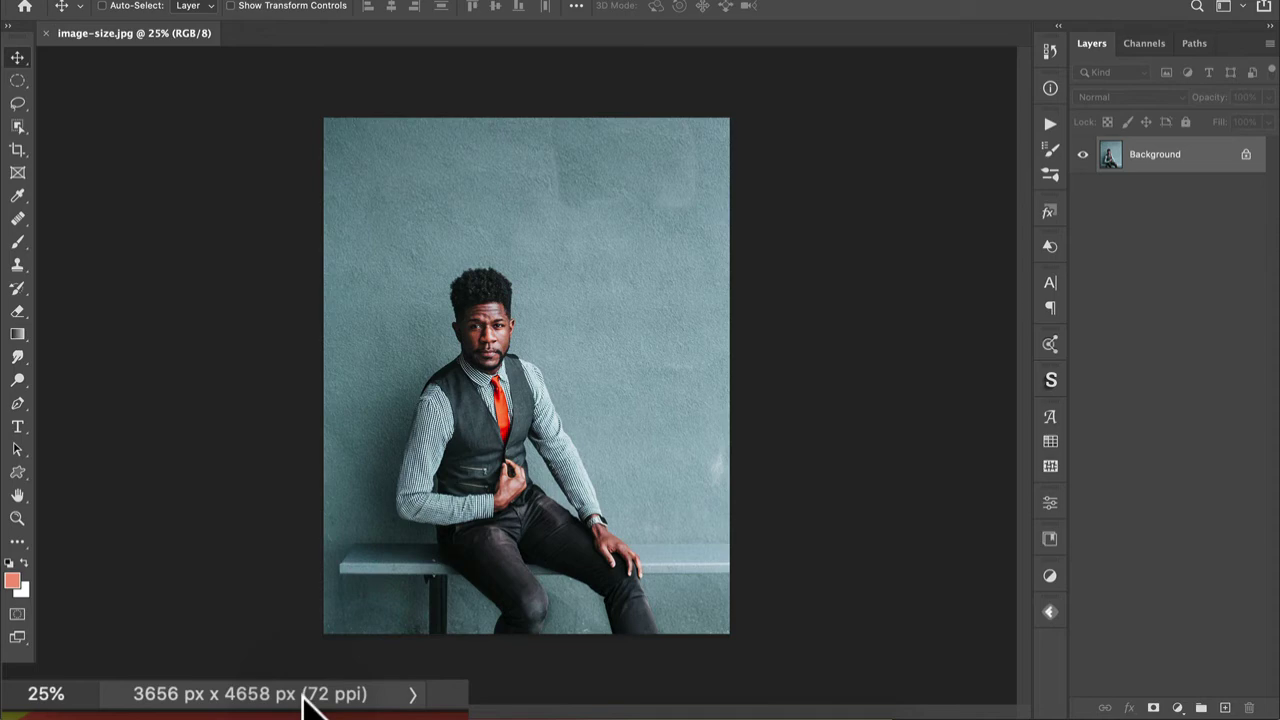
- Turn on rulers and set them to inches so the photo reads 50.778 x 64.694 in
key(super+r)
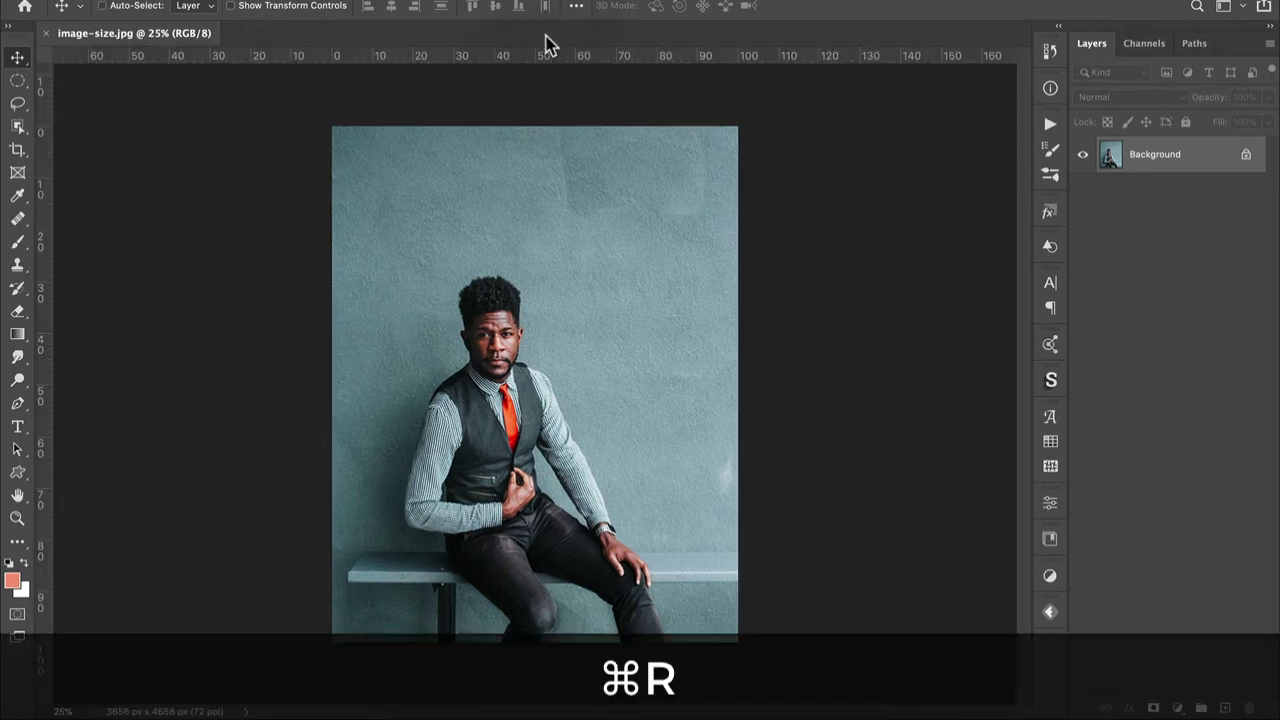
right_click(536, 60)
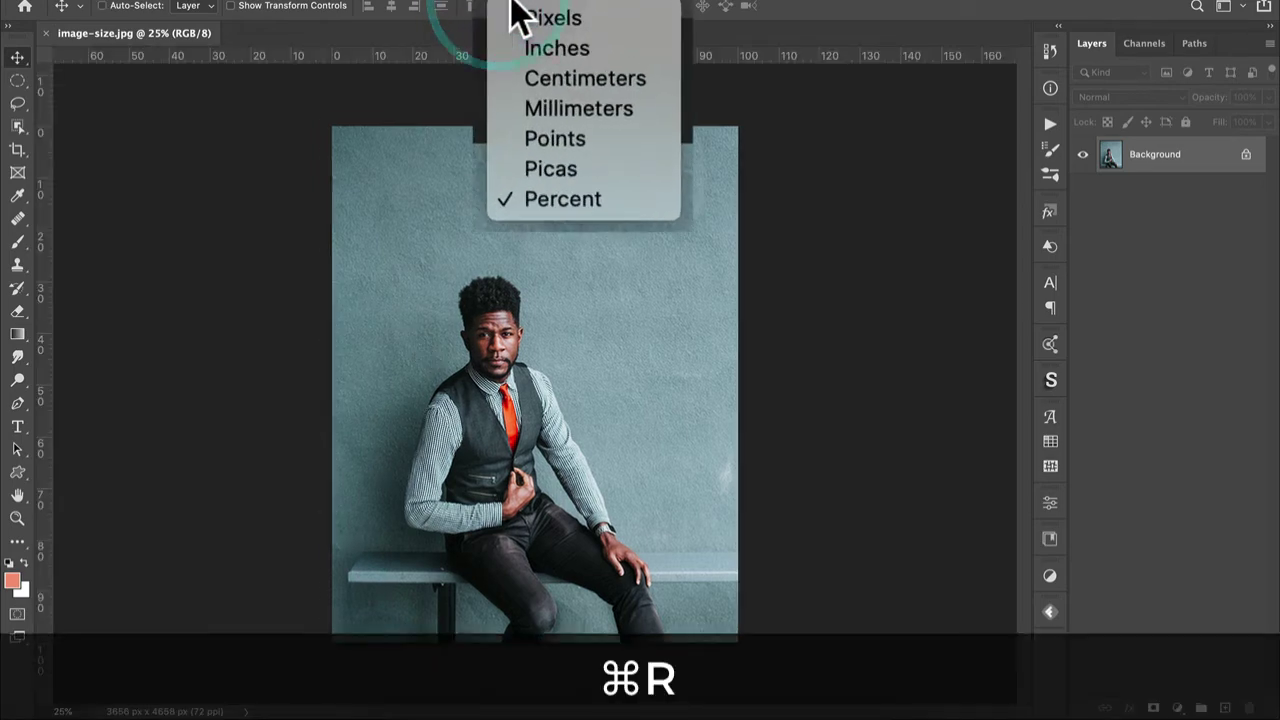
click(563, 50)
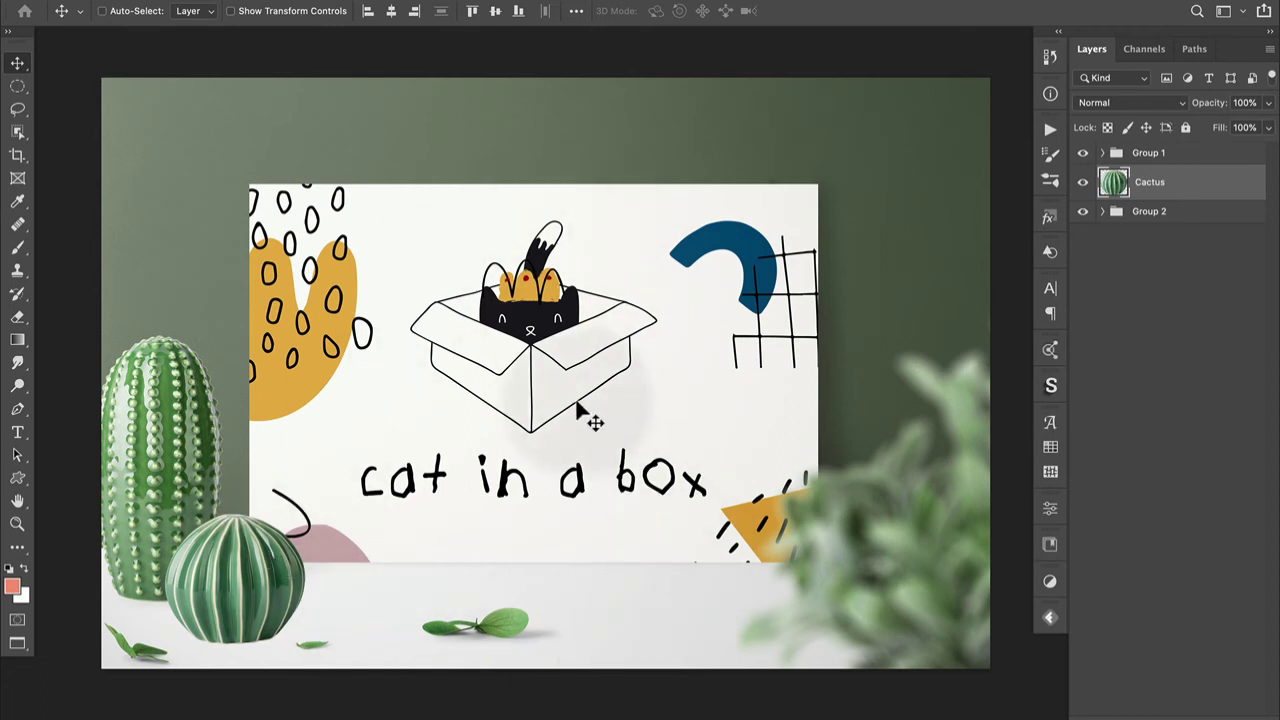
- Hide and show the round cactus layer a few times to compare the scene with and without it
click(1083, 183)
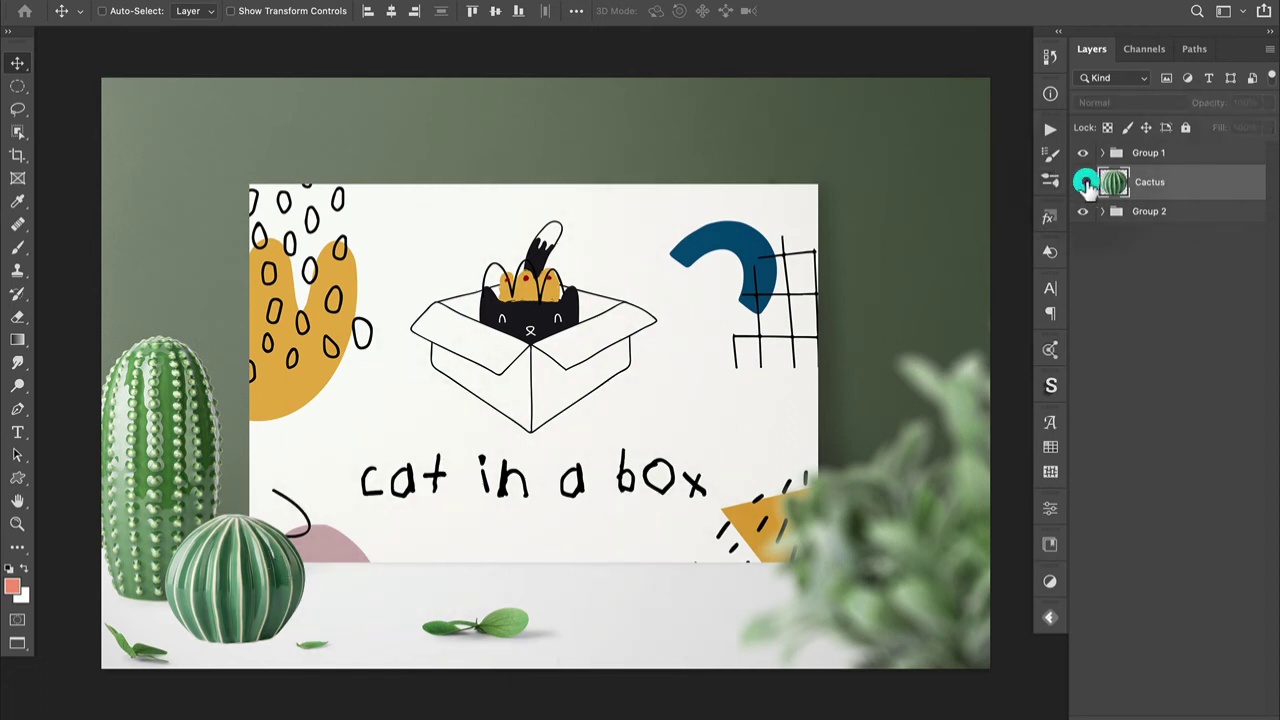
click(1083, 183)
click(1083, 183)
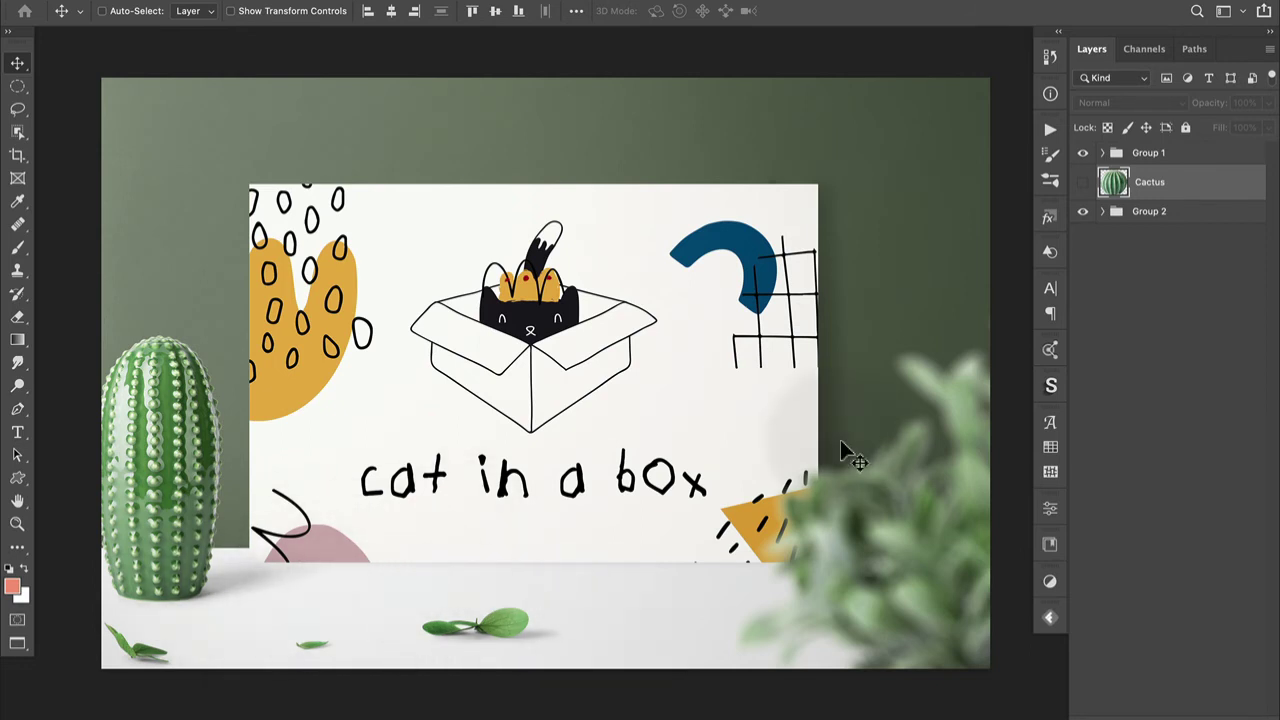
click(1083, 183)
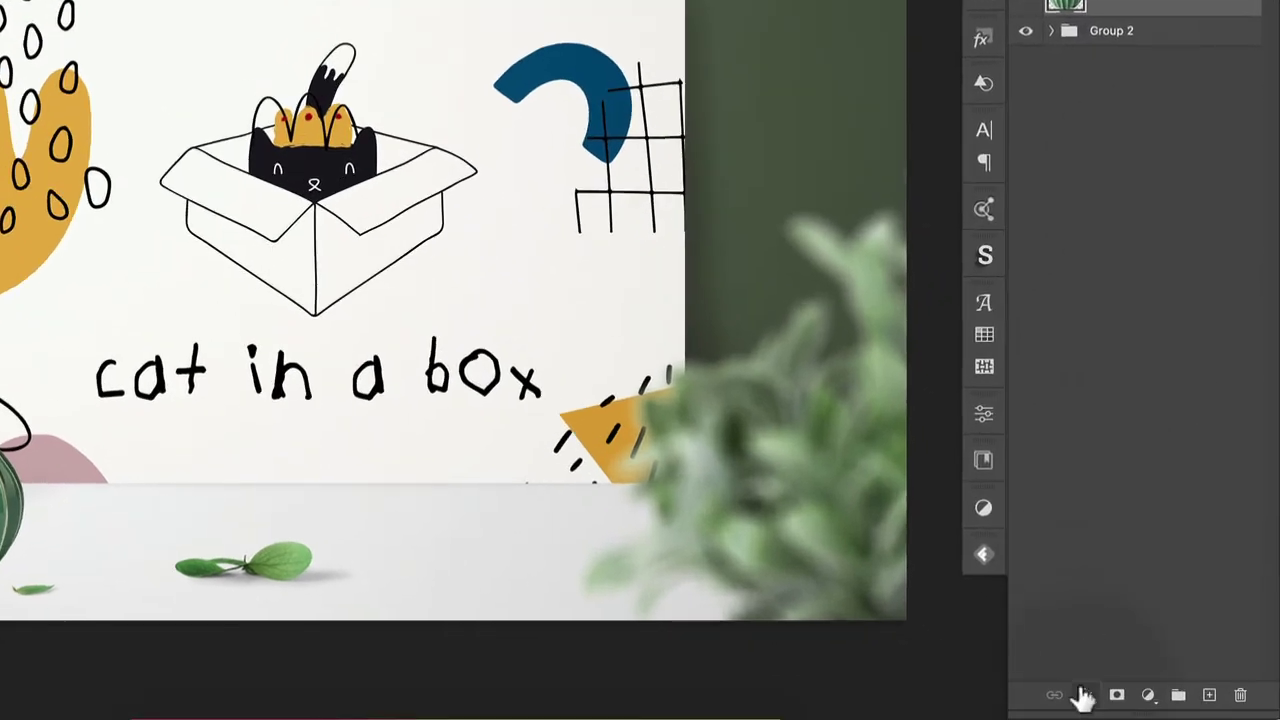
- Add a Drop Shadow to the Cactus layer and adjust its angle, distance and size to fall sideways
click(1087, 696)
click(1115, 651)
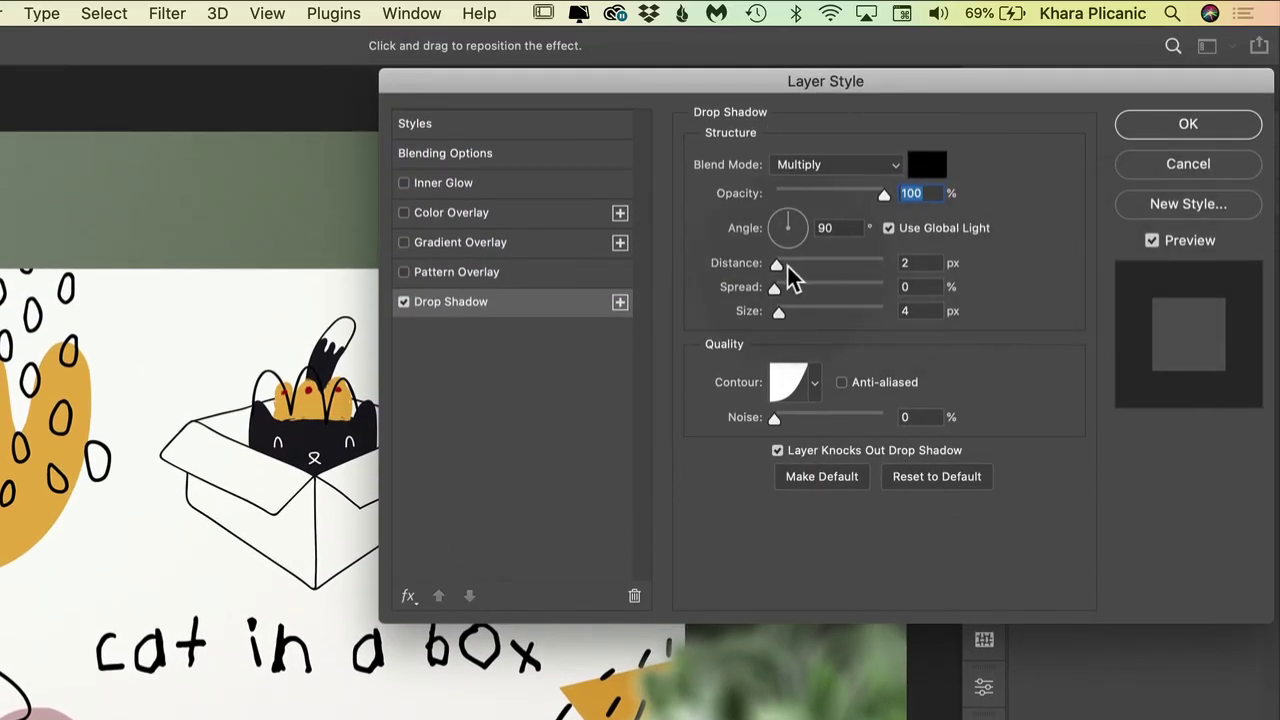
click(775, 224)
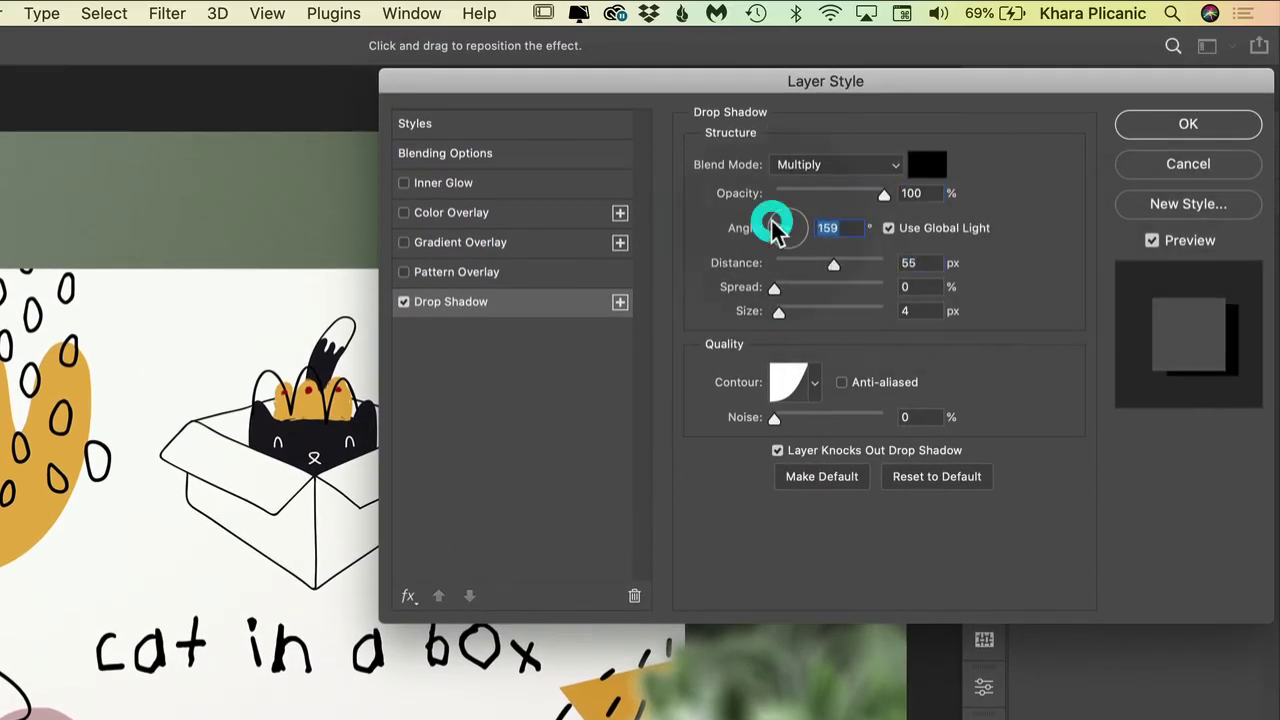
drag(776, 263, 845, 263)
drag(779, 311, 830, 311)
click(1170, 128)
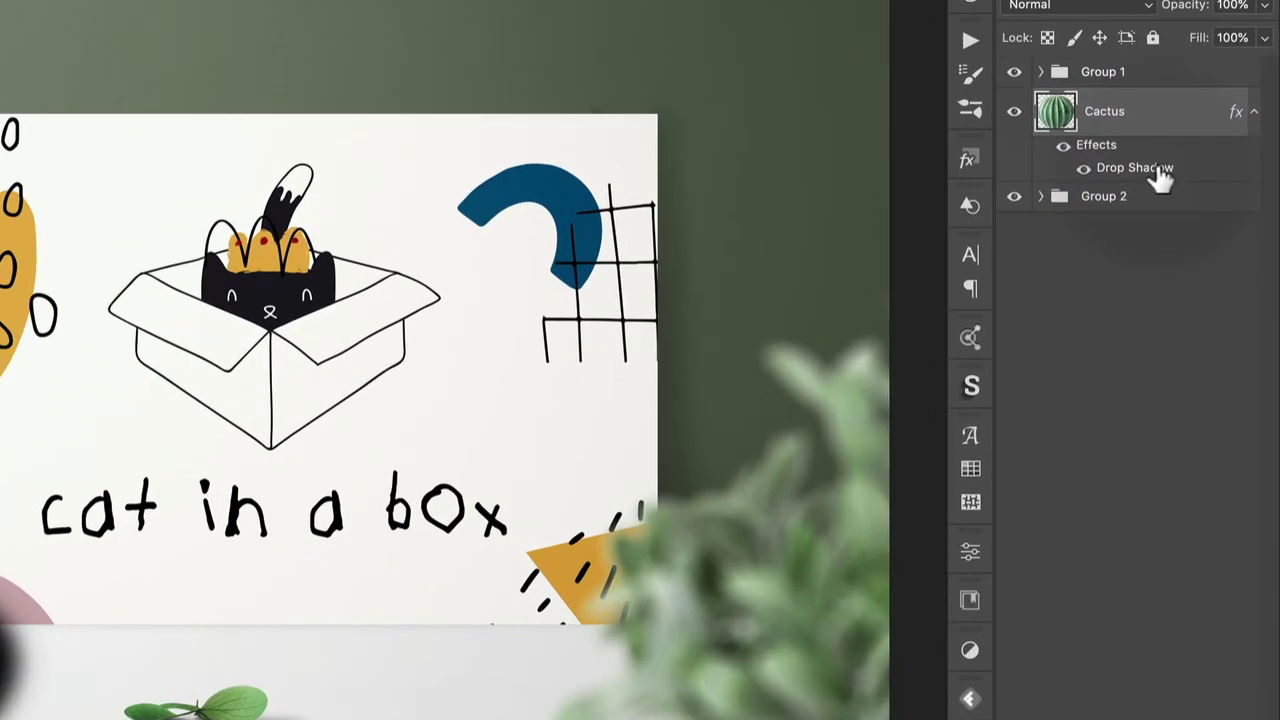
- Create a layer from the Cactus Drop Shadow effect, accepting the warning, to get 'Cactus's Drop Shadow'
right_click(1160, 178)
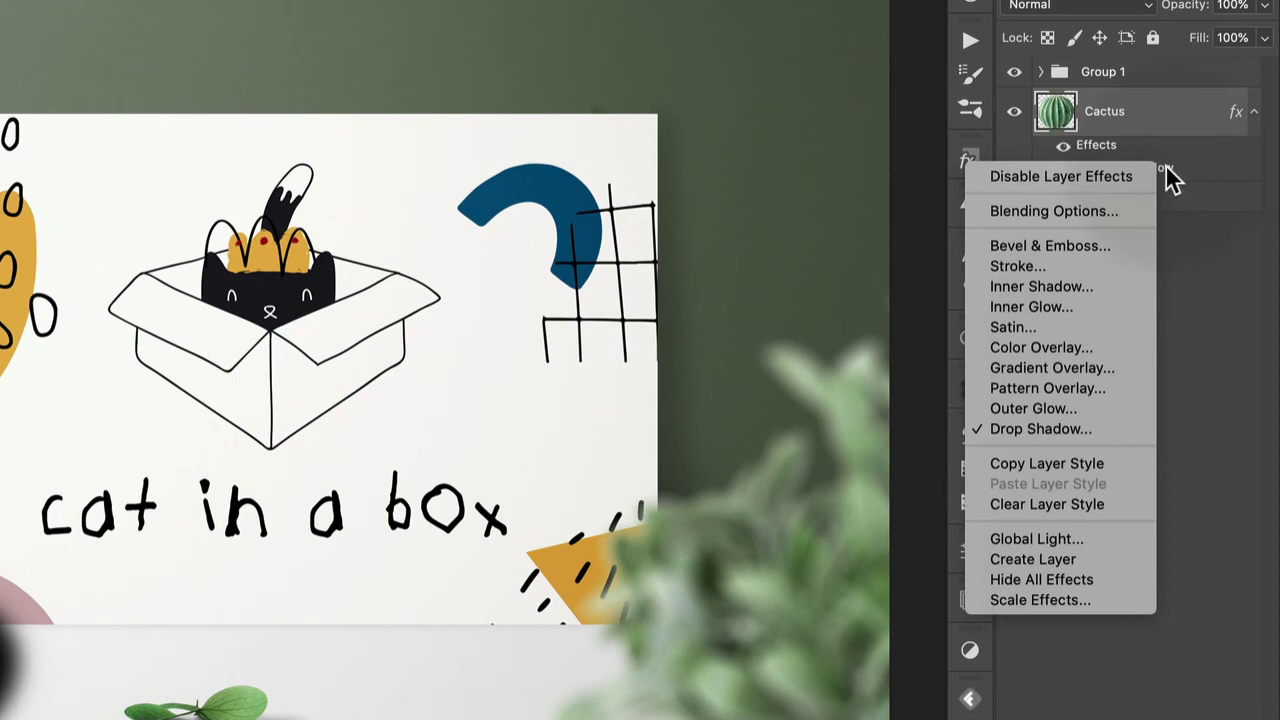
click(1053, 559)
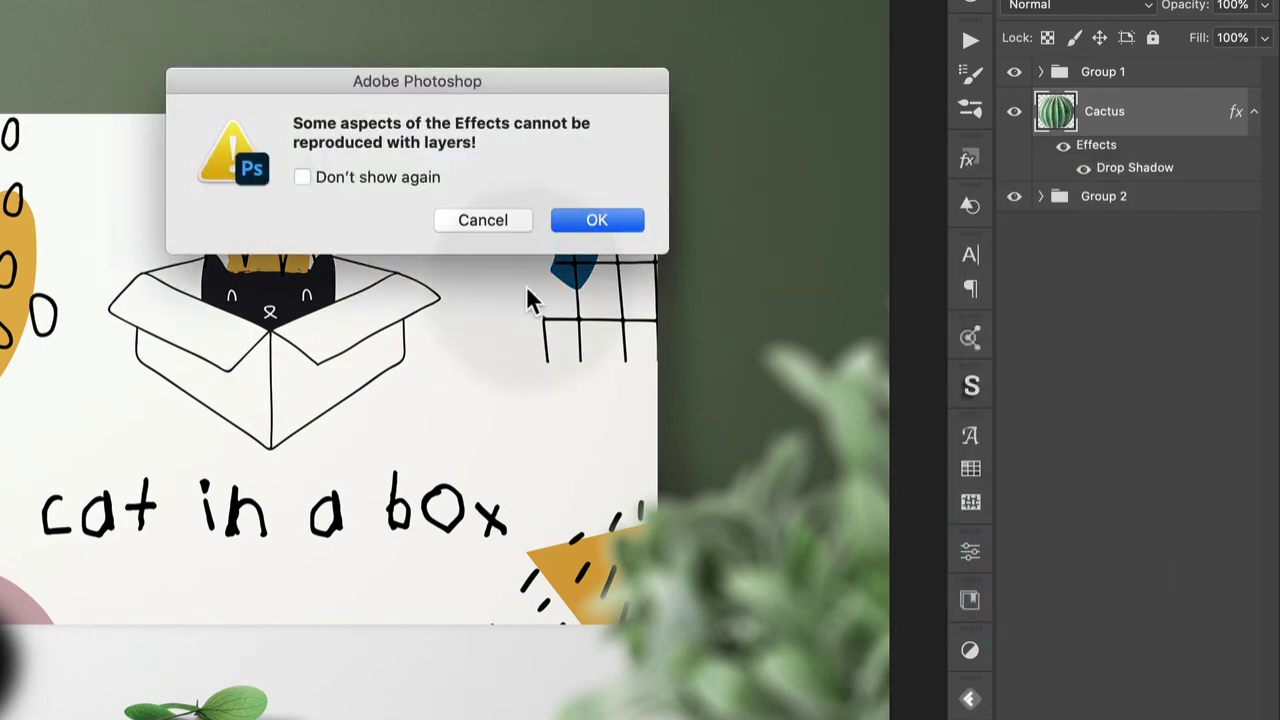
click(594, 228)
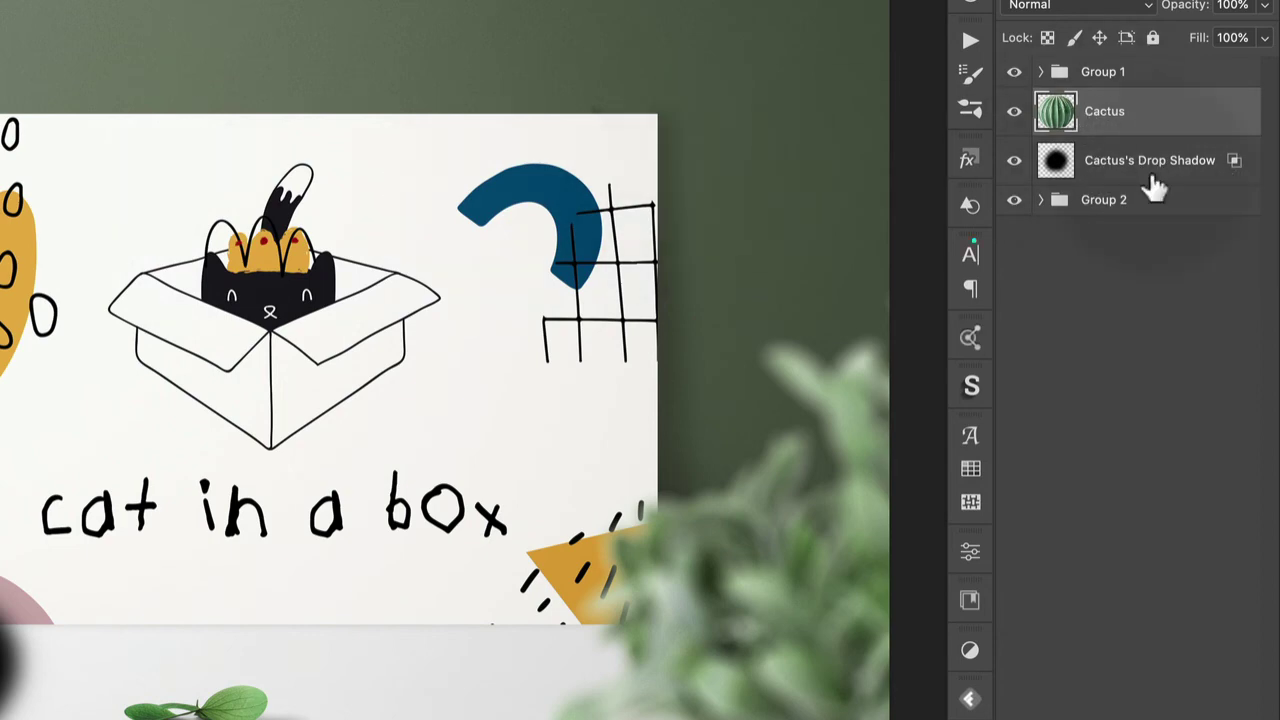
- Distort the Cactus's Drop Shadow layer, skewing it down flat along the table toward the leaf
click(1155, 187)
key(super+t)
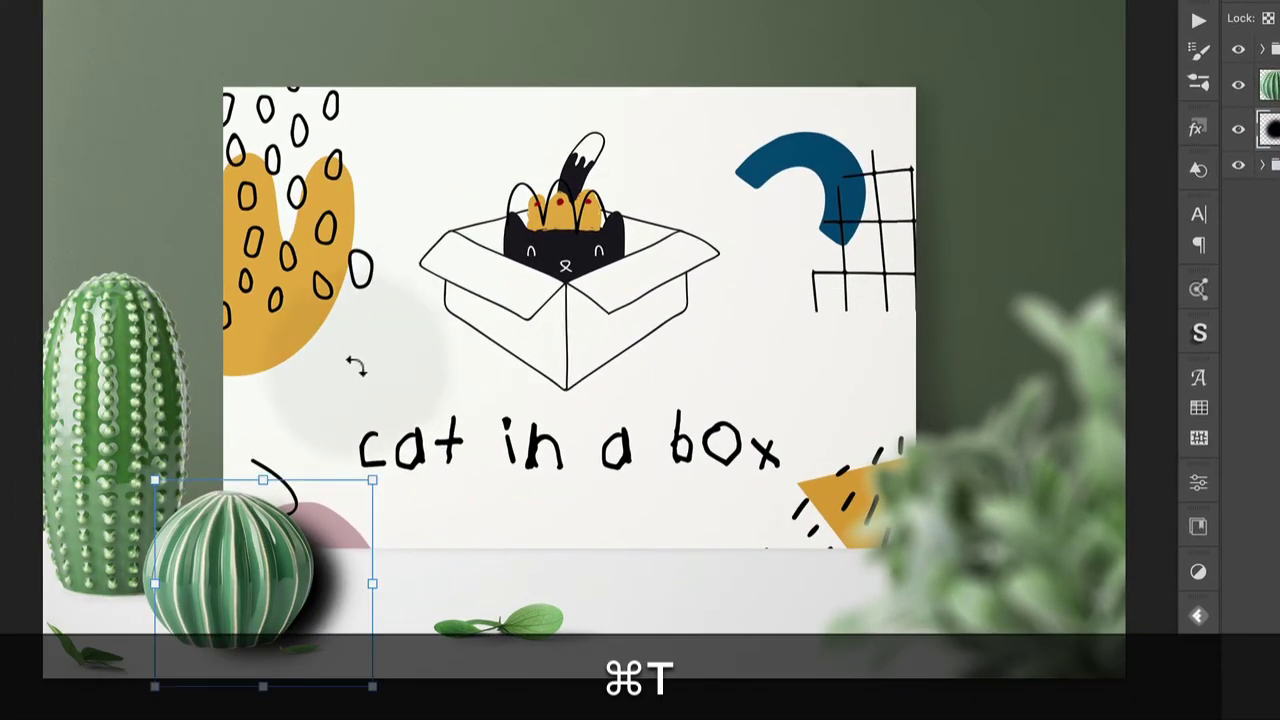
right_click(220, 540)
click(350, 461)
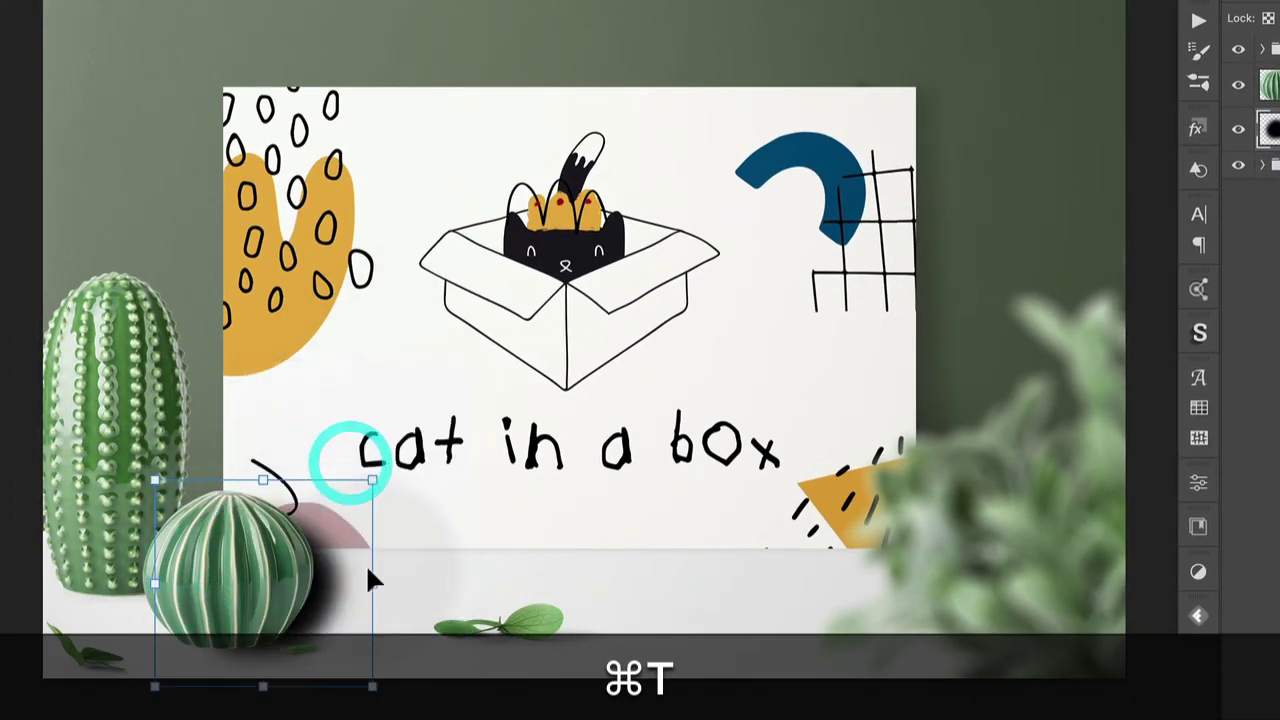
drag(374, 482, 563, 653)
drag(371, 686, 362, 667)
drag(155, 686, 149, 662)
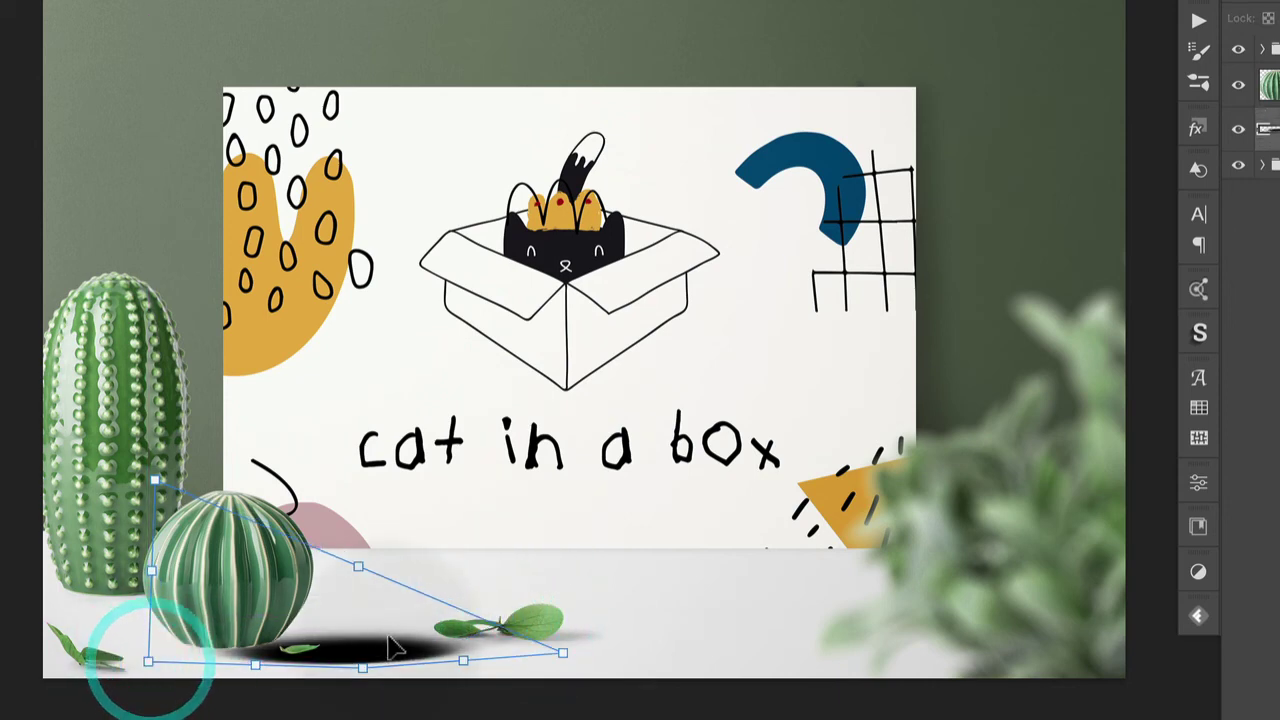
- Fine-tune the shadow's corners under the cactus, apply the distortion, and lower its opacity to 26%
drag(393, 648, 352, 642)
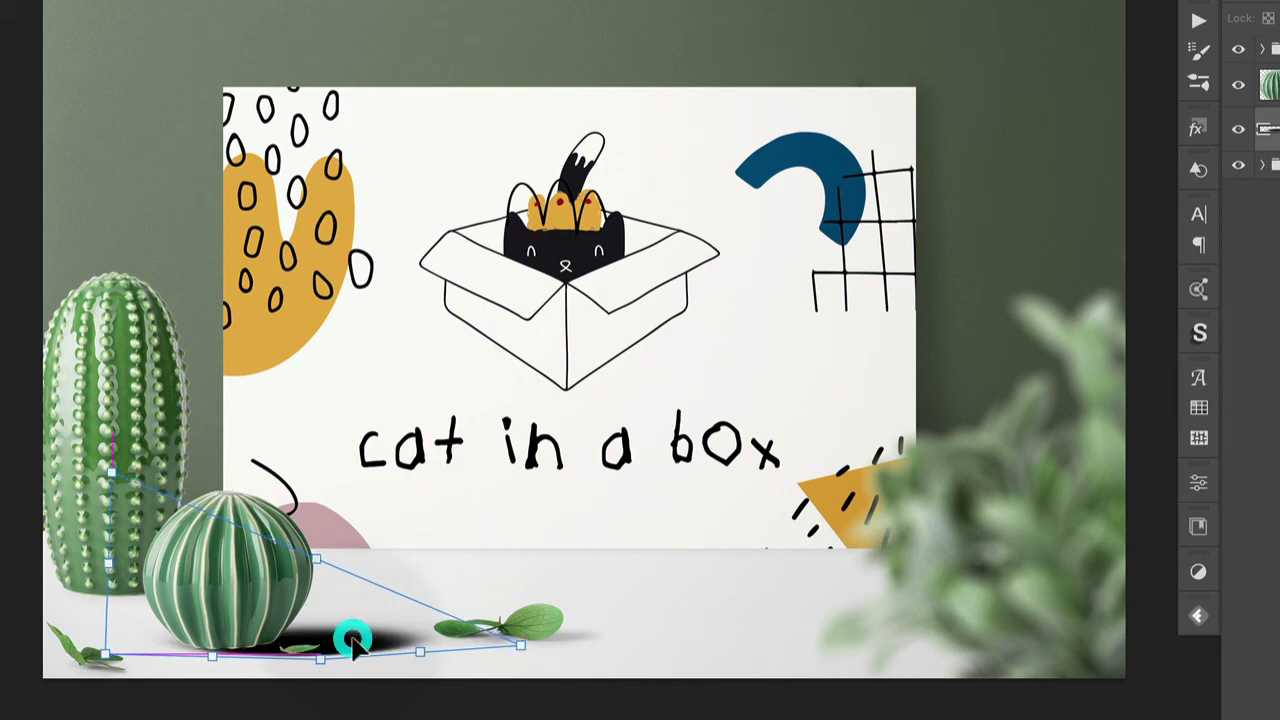
drag(520, 645, 516, 625)
mouse_move(380, 640)
mouse_down()
mouse_move(366, 634)
mouse_move(377, 640)
mouse_up()
key(Return)
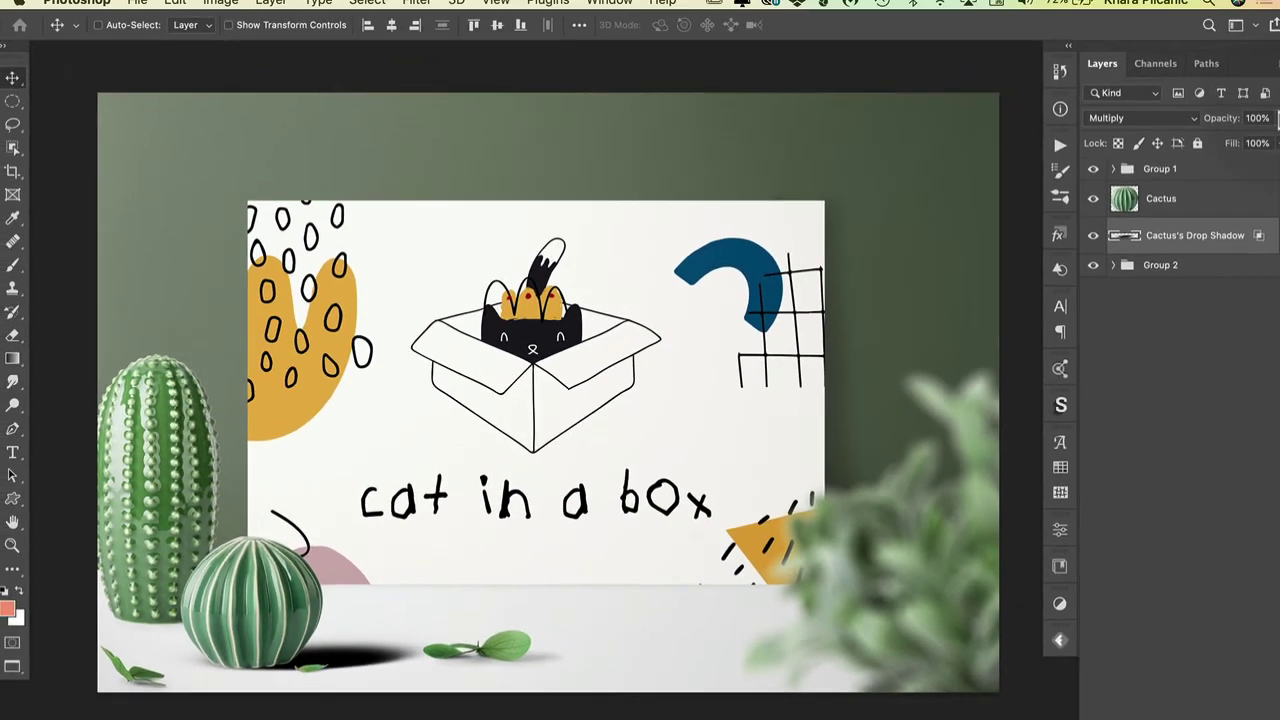
click(1278, 118)
drag(1276, 139, 1206, 149)
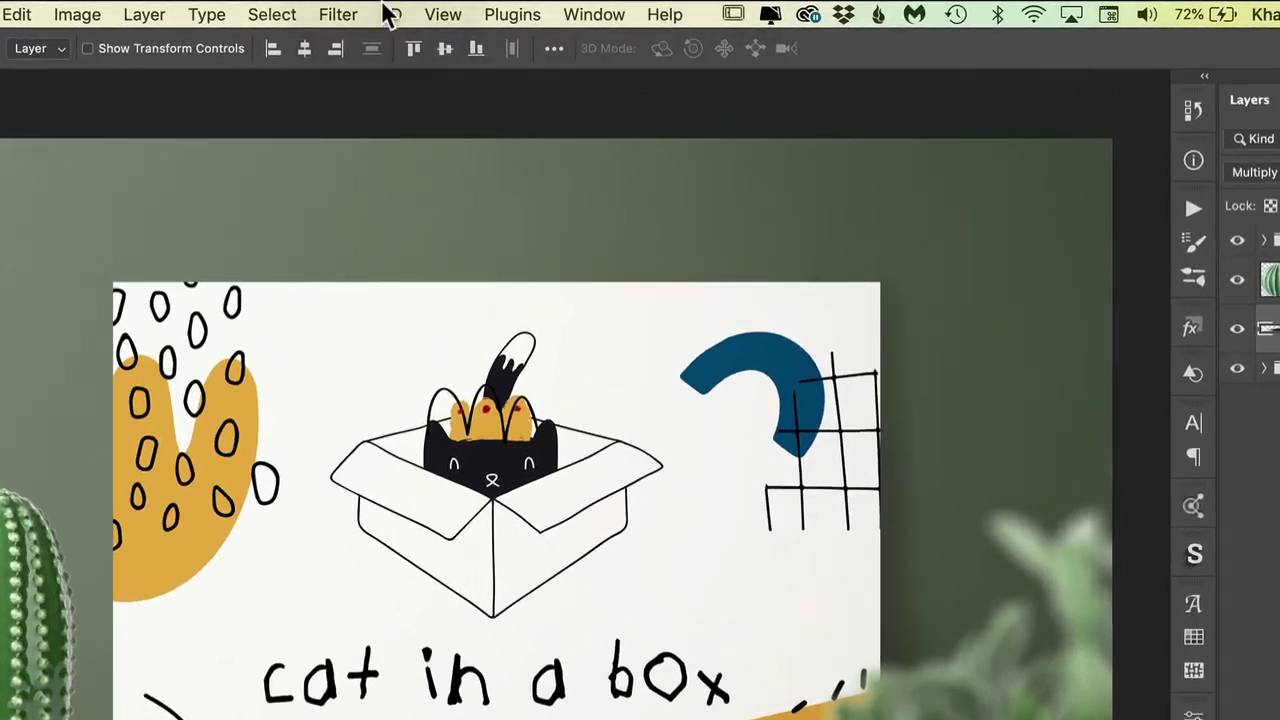
- Apply a Field Blur to the shadow with a 0 px pin at the cactus base and a 27 px pin near the leaf
click(418, 10)
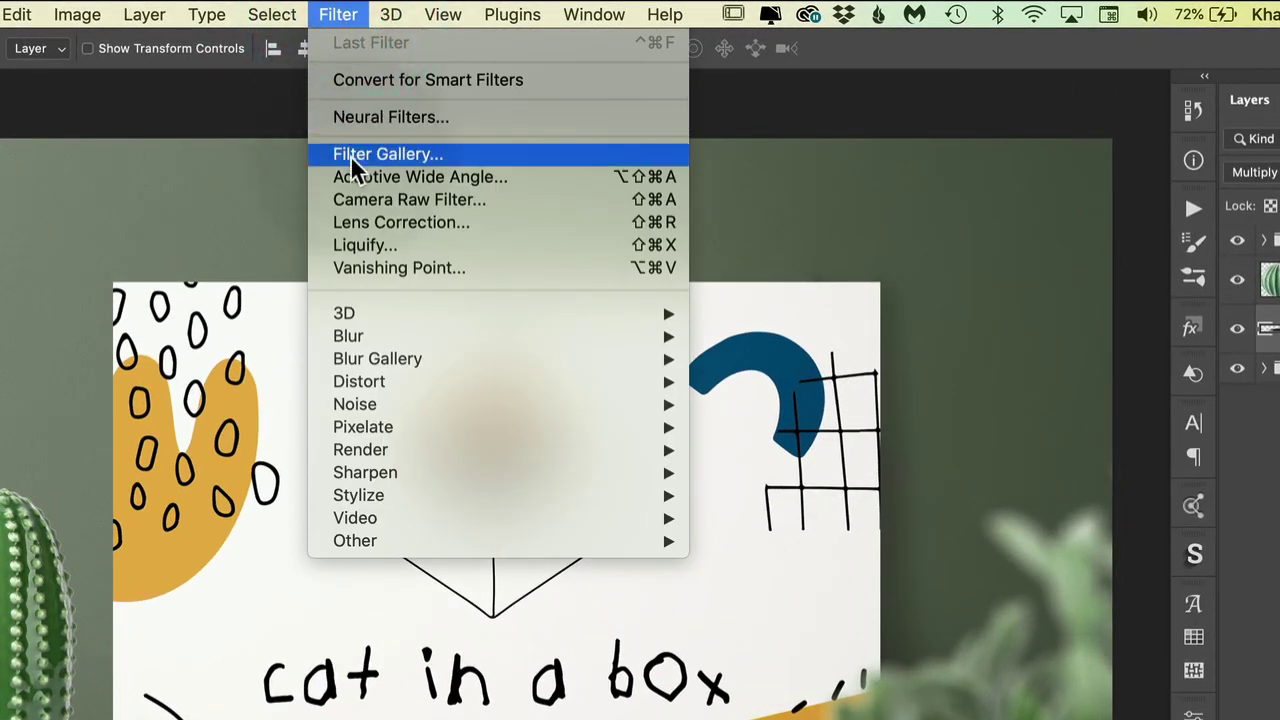
mouse_move(350, 357)
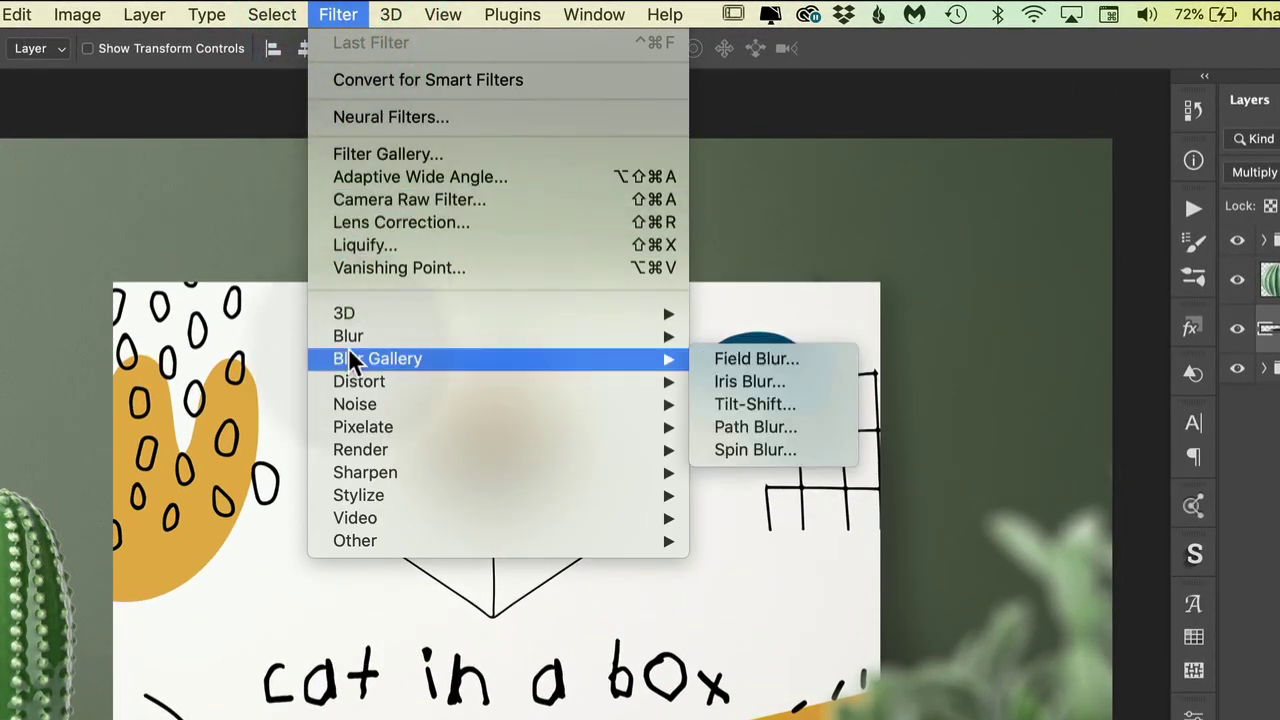
click(760, 359)
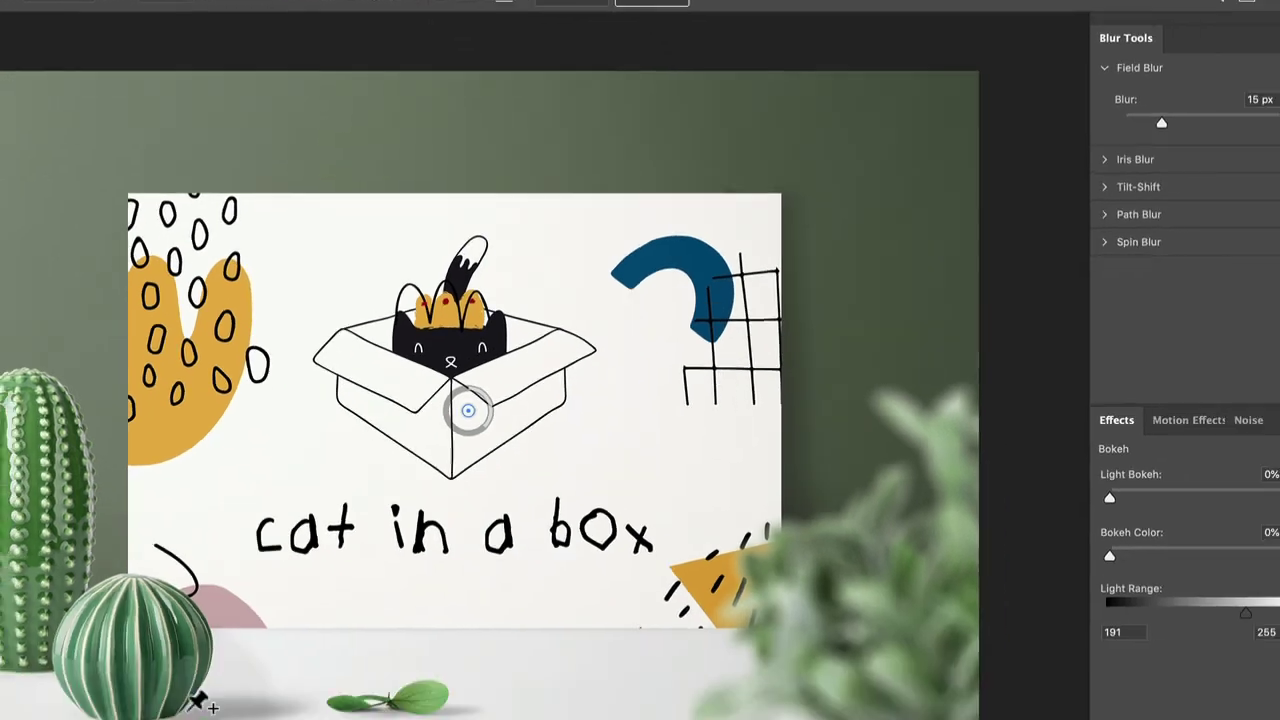
click(187, 709)
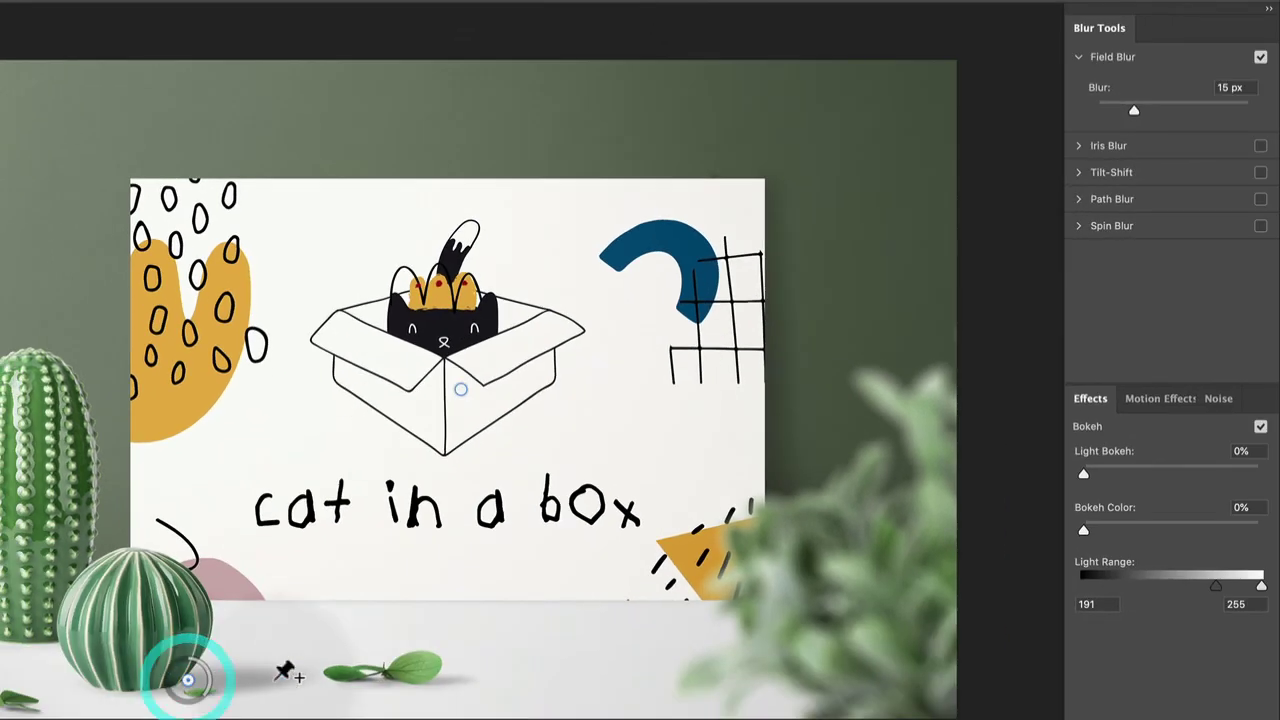
click(302, 701)
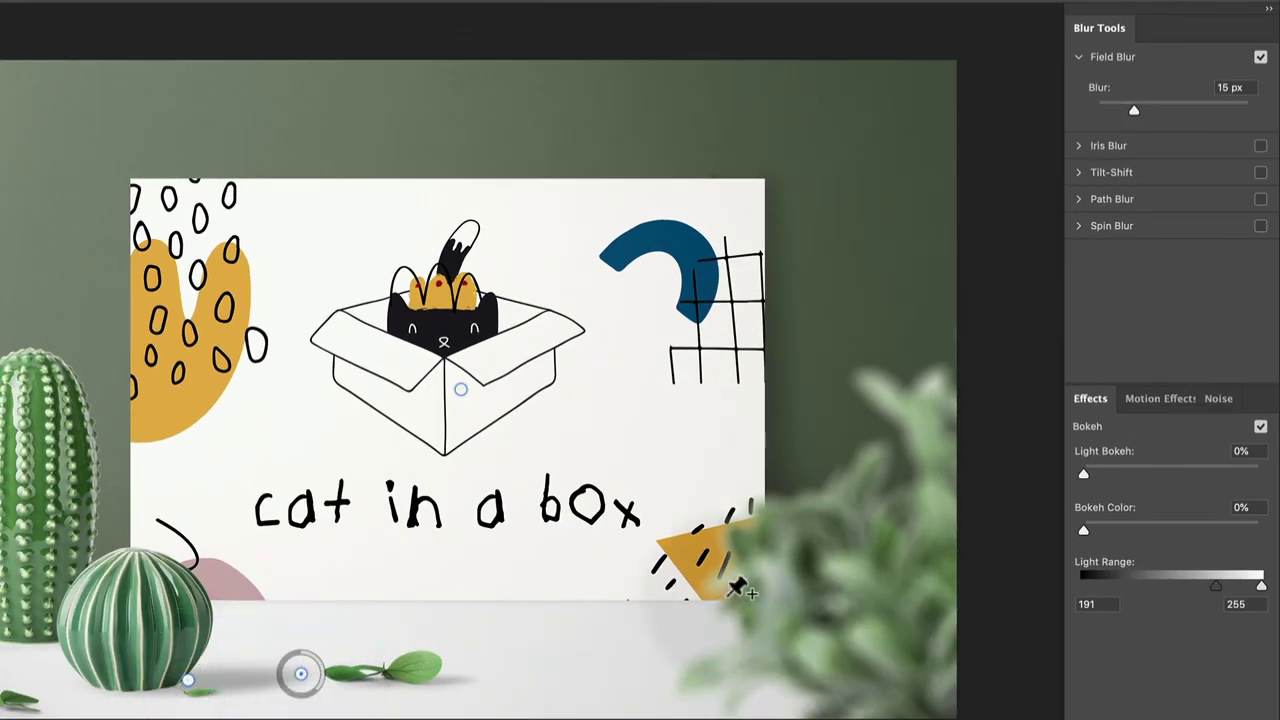
click(187, 680)
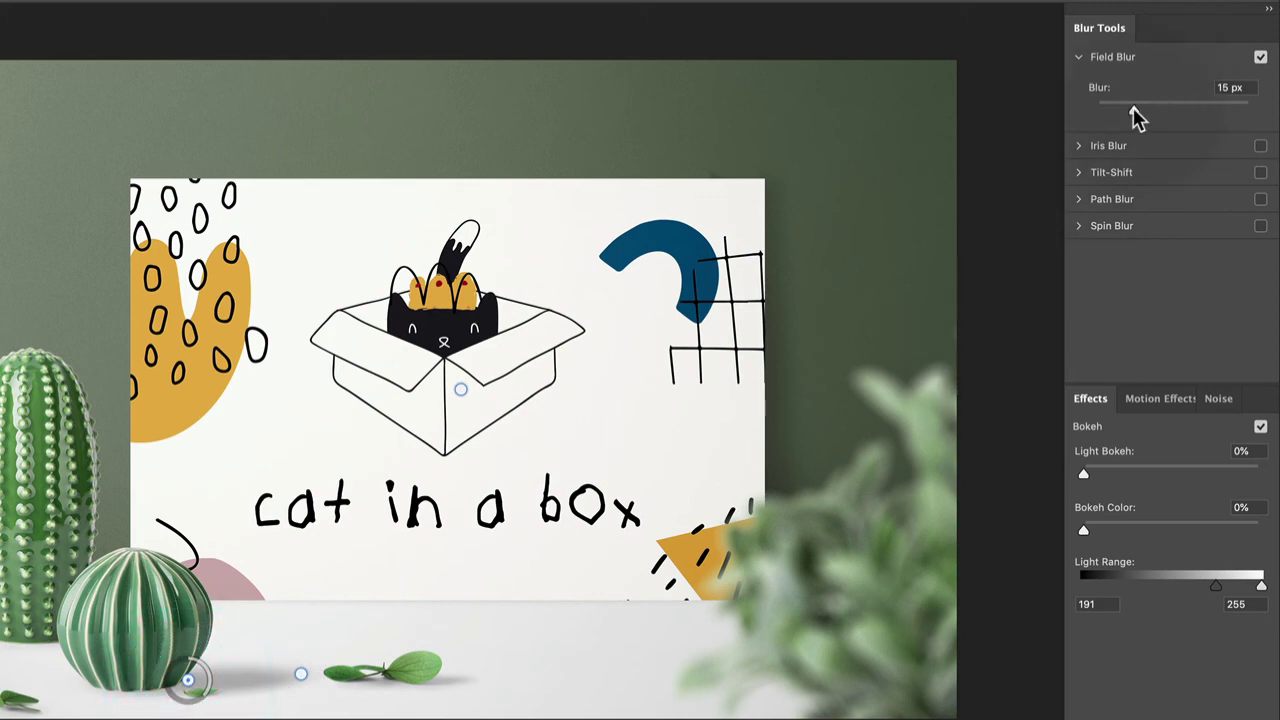
drag(1135, 115, 1031, 110)
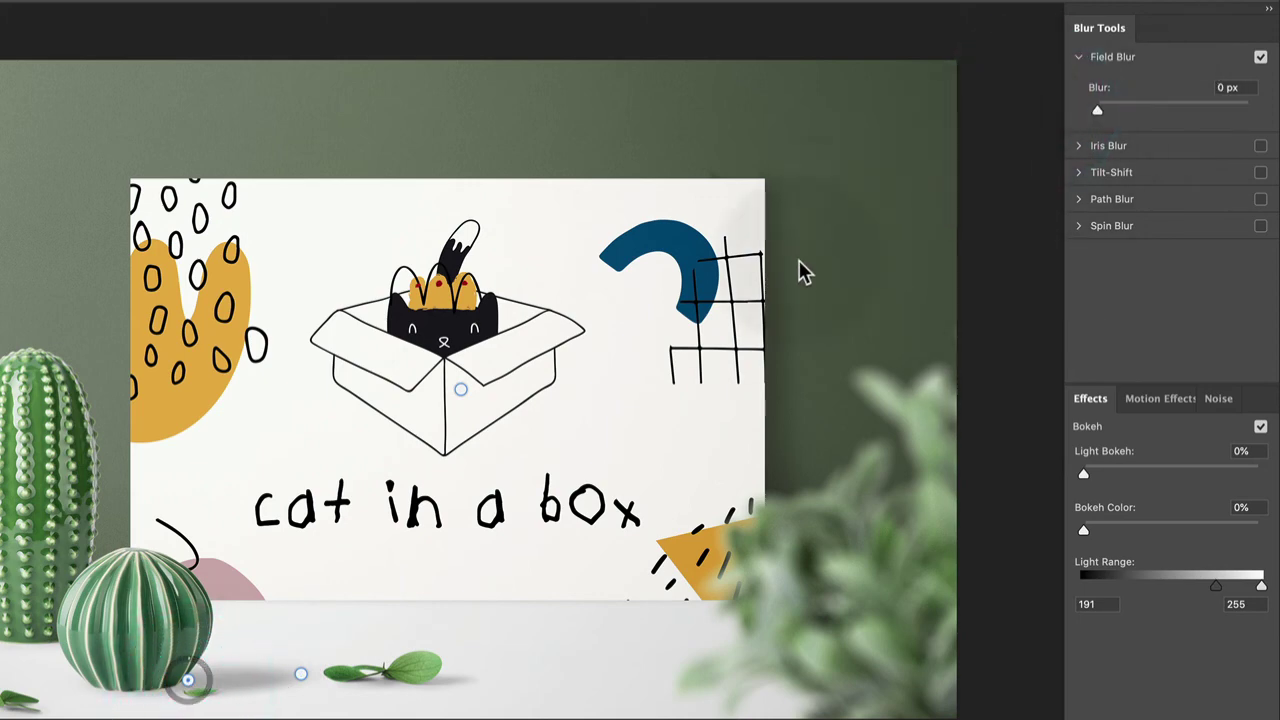
click(300, 675)
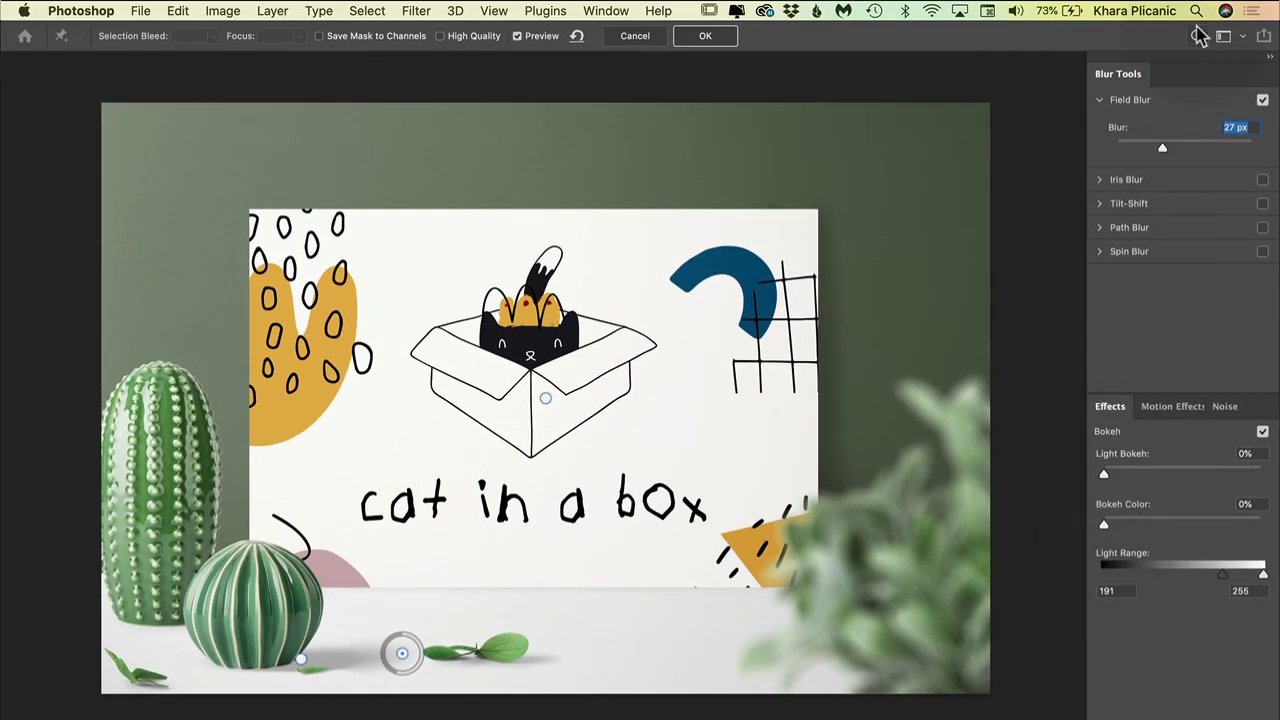
click(688, 40)
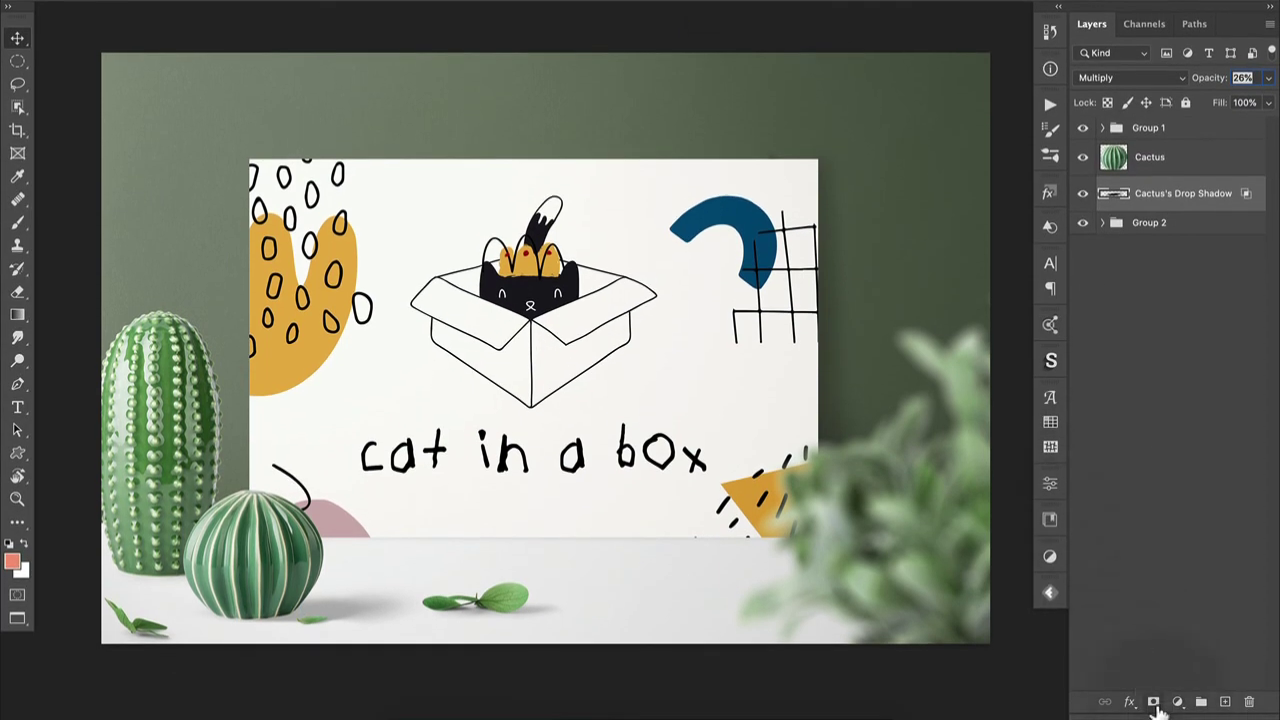
- Add a layer mask to the shadow and drag a black-to-white gradient from the cactus toward the leaf
click(1155, 708)
key(g)
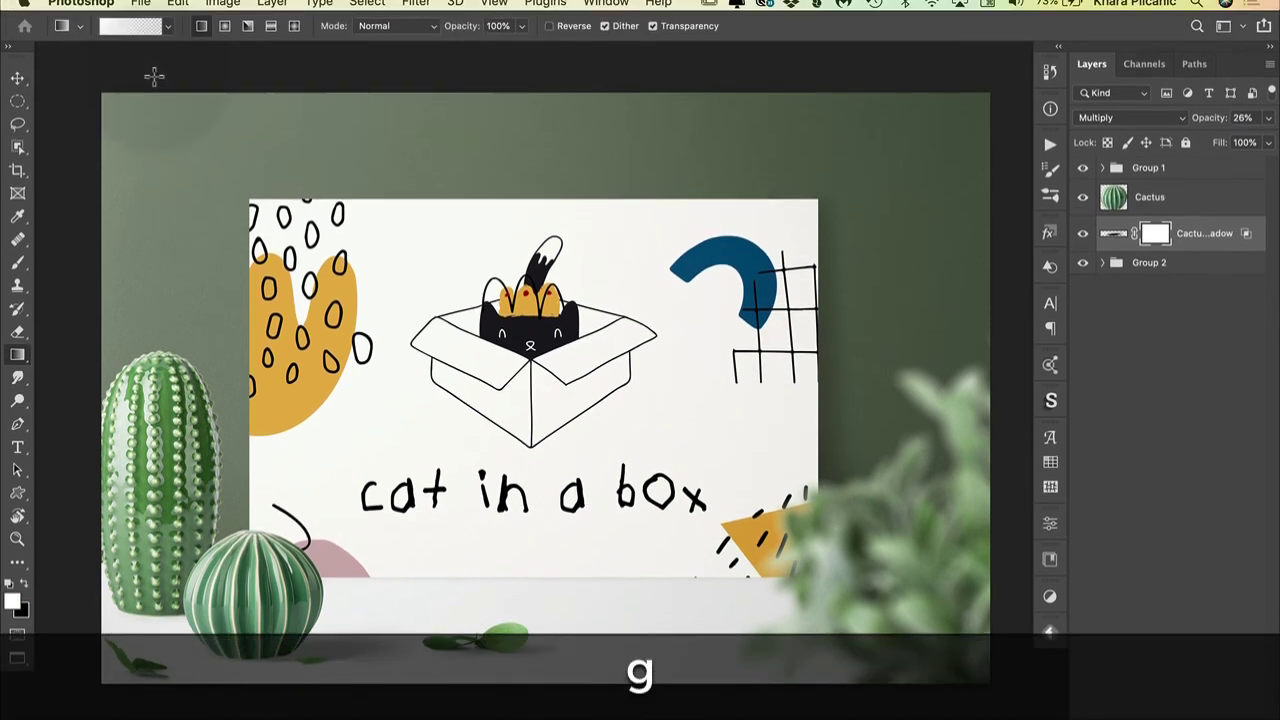
key(d)
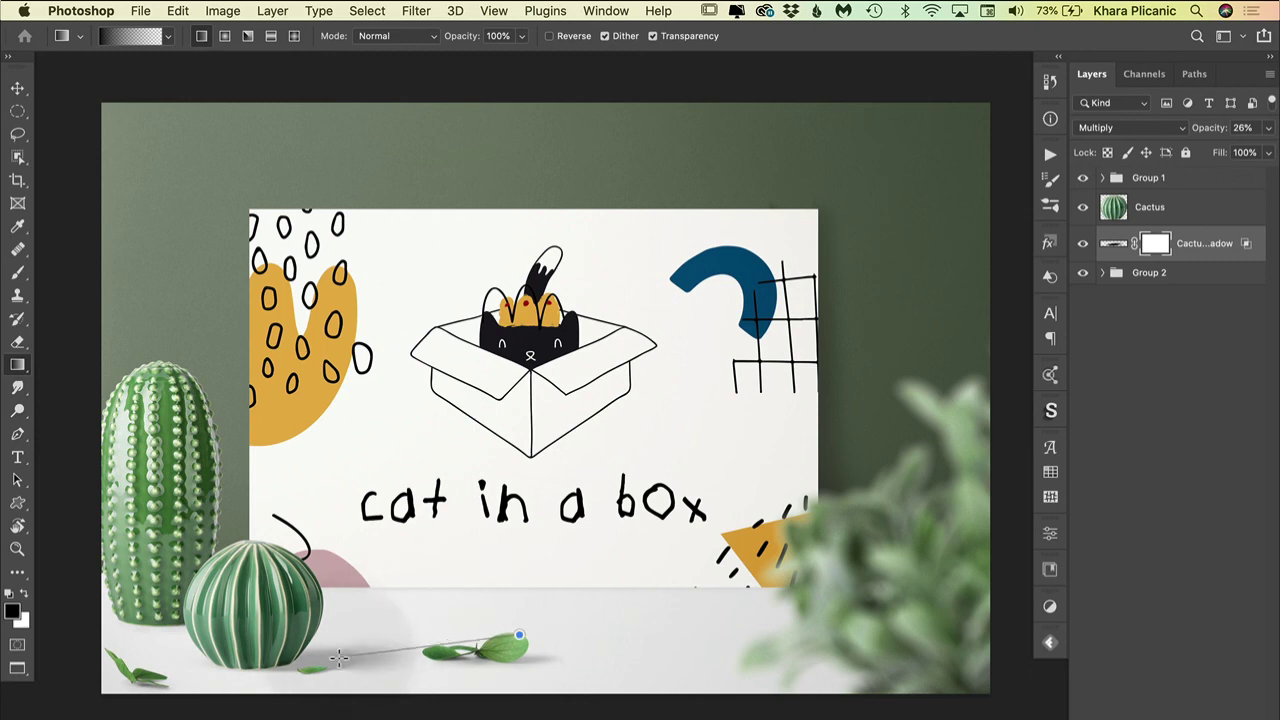
drag(340, 658, 670, 610)
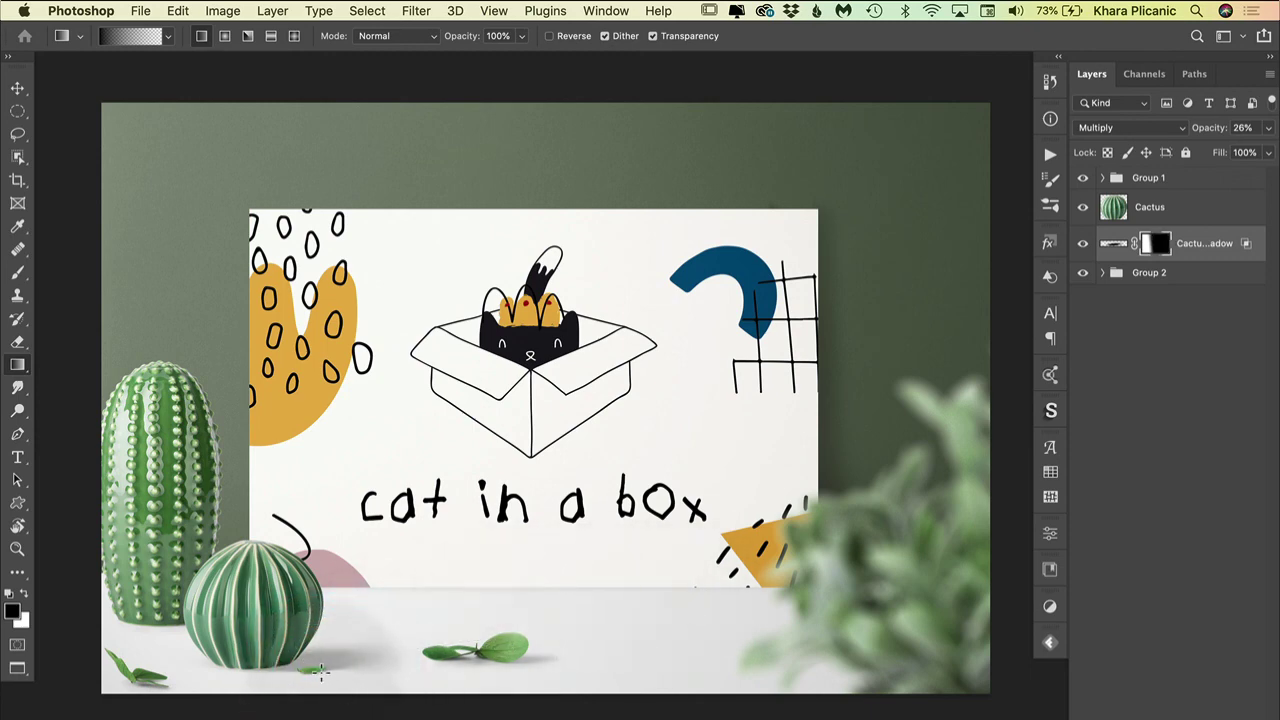